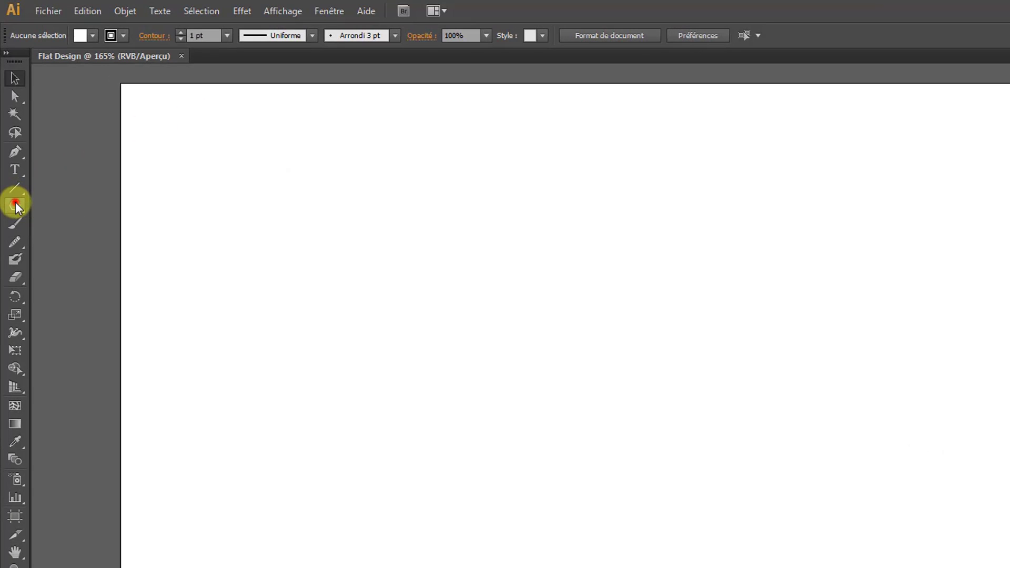
# Draw a perfect circle about 259 px in diameter near the middle of the artboard with the Ellipse tool
pyautogui.click(16, 206)
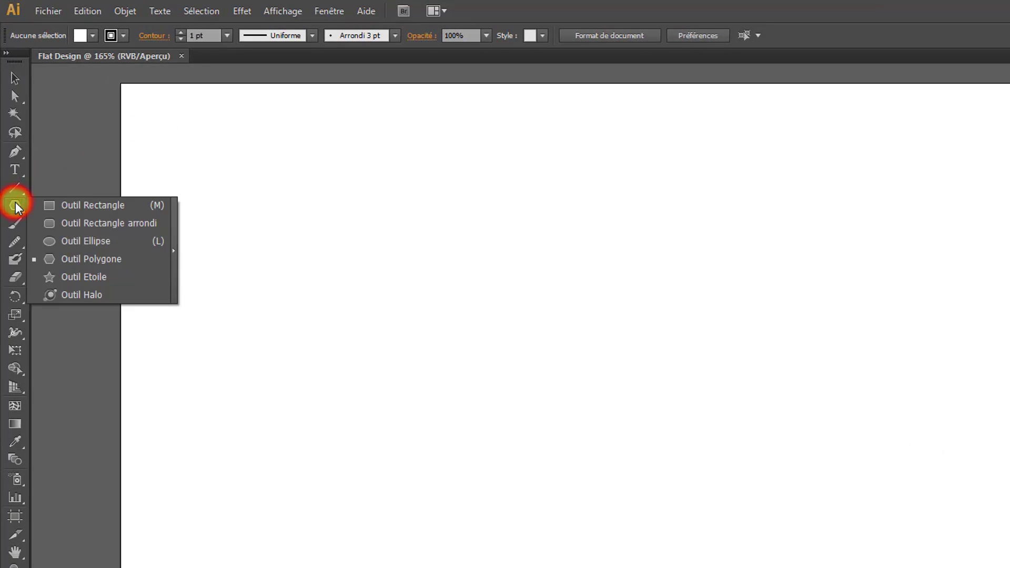
pyautogui.click(80, 241)
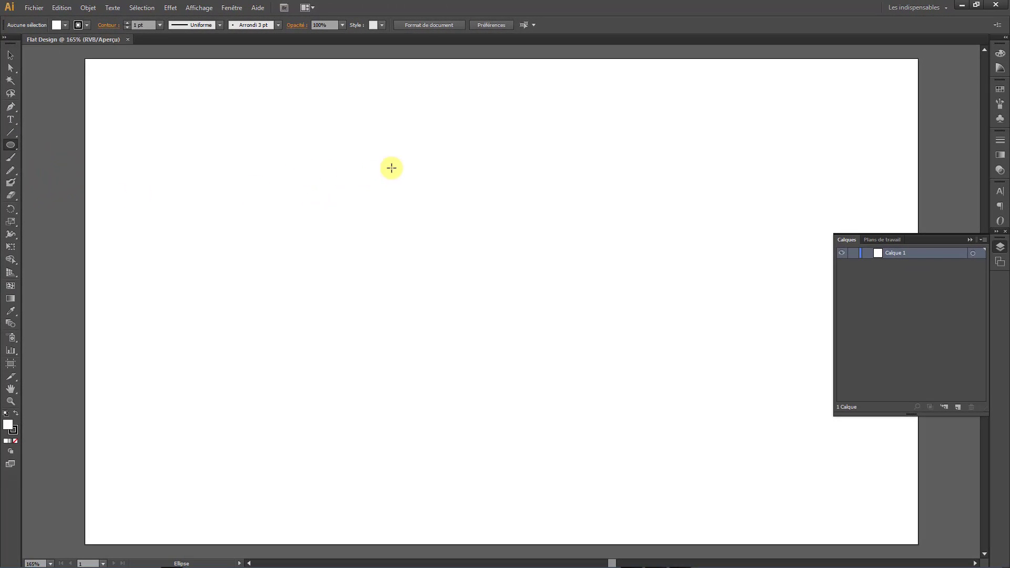
pyautogui.moveTo(381, 169); pyautogui.dragTo(605, 367)
pyautogui.press('shift')
# Remove the circle's stroke and fill it with orange
pyautogui.click(85, 26)
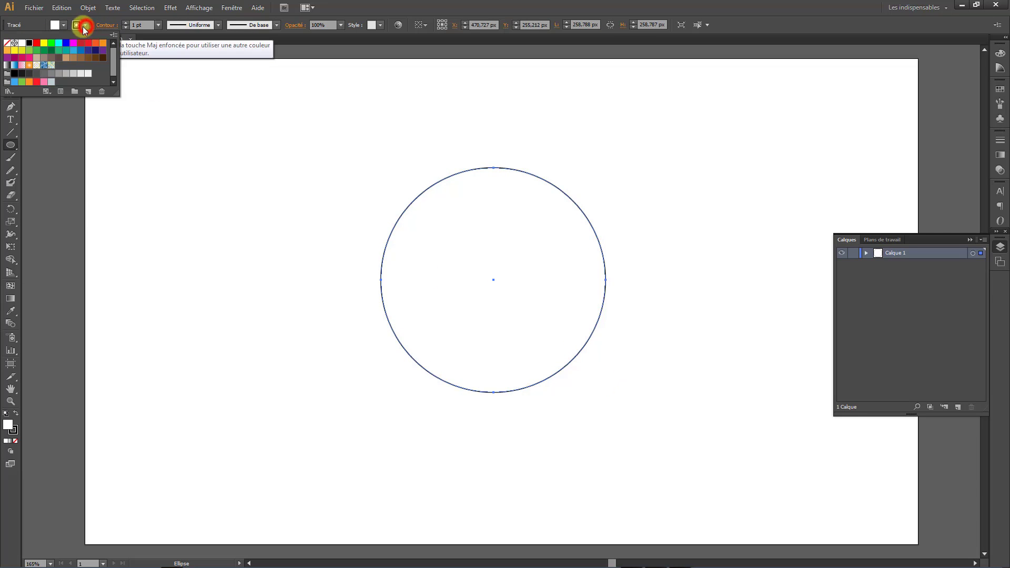
pyautogui.click(7, 43)
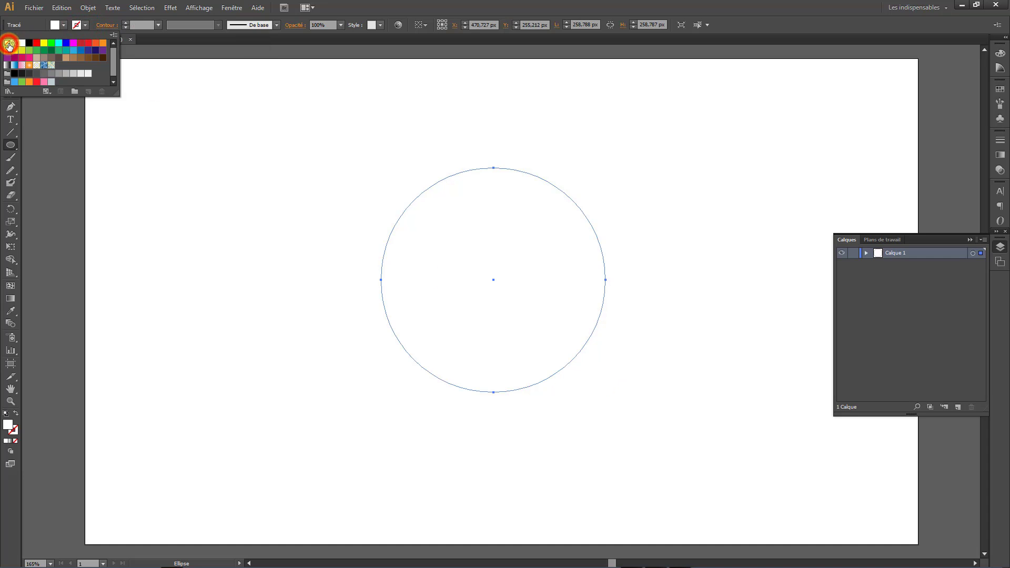
pyautogui.click(63, 26)
pyautogui.click(64, 26)
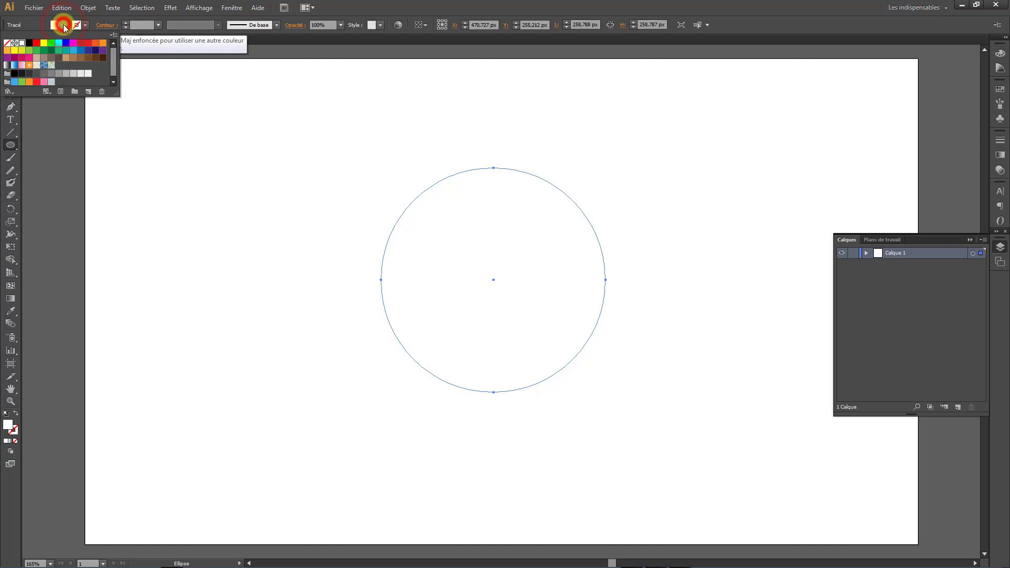
pyautogui.click(103, 43)
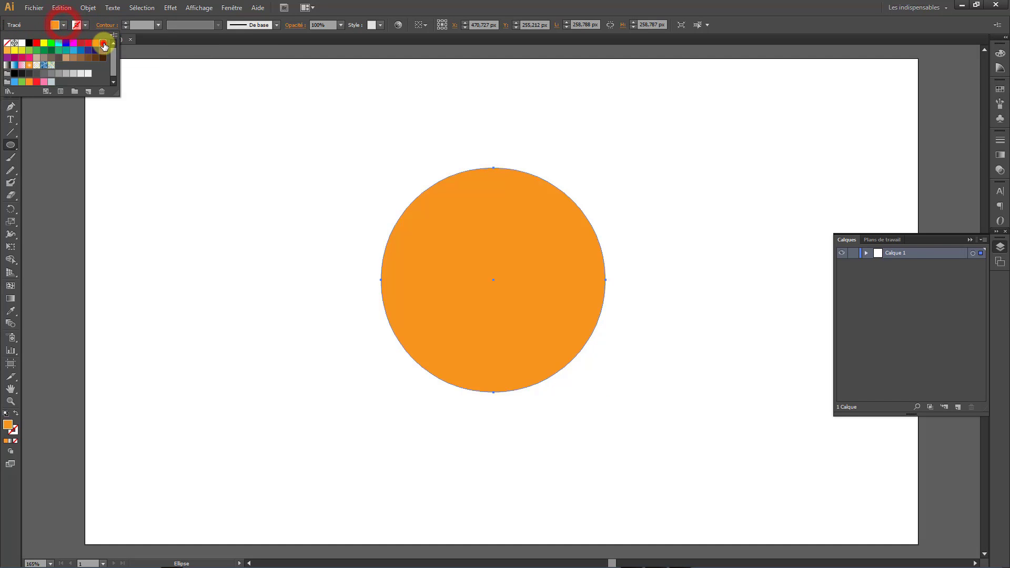
pyautogui.click(63, 26)
# Move the circle up and left to about X 370 px, Y 210 px and rename its path Cercle
pyautogui.click(10, 55)
pyautogui.moveTo(540, 311); pyautogui.dragTo(452, 272)
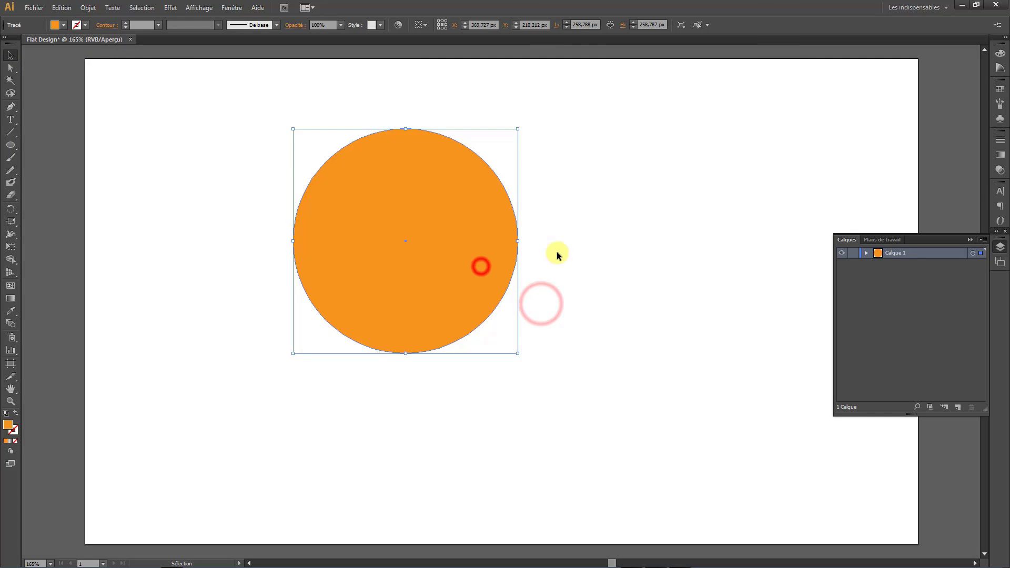
pyautogui.click(866, 253)
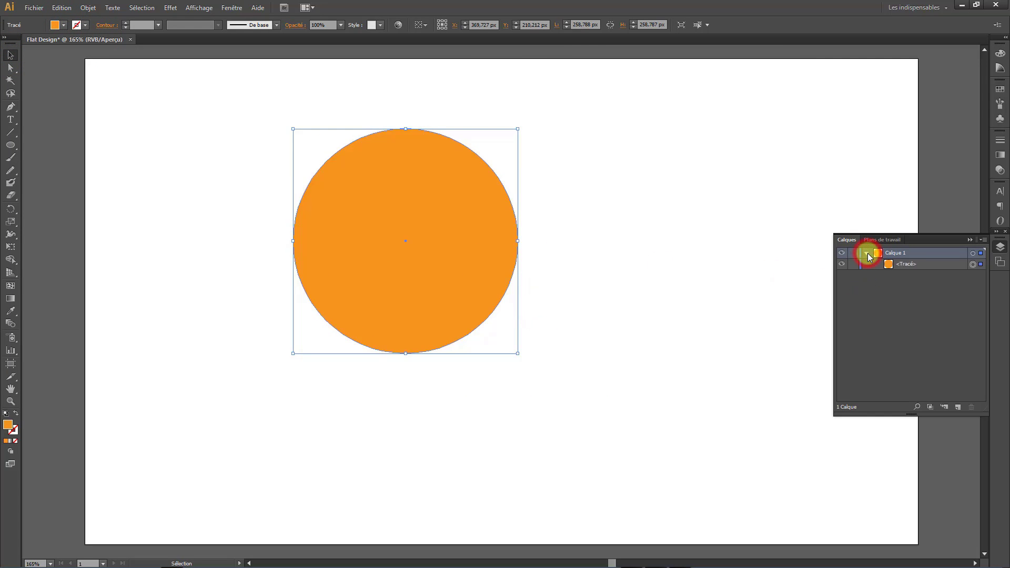
pyautogui.click(905, 265)
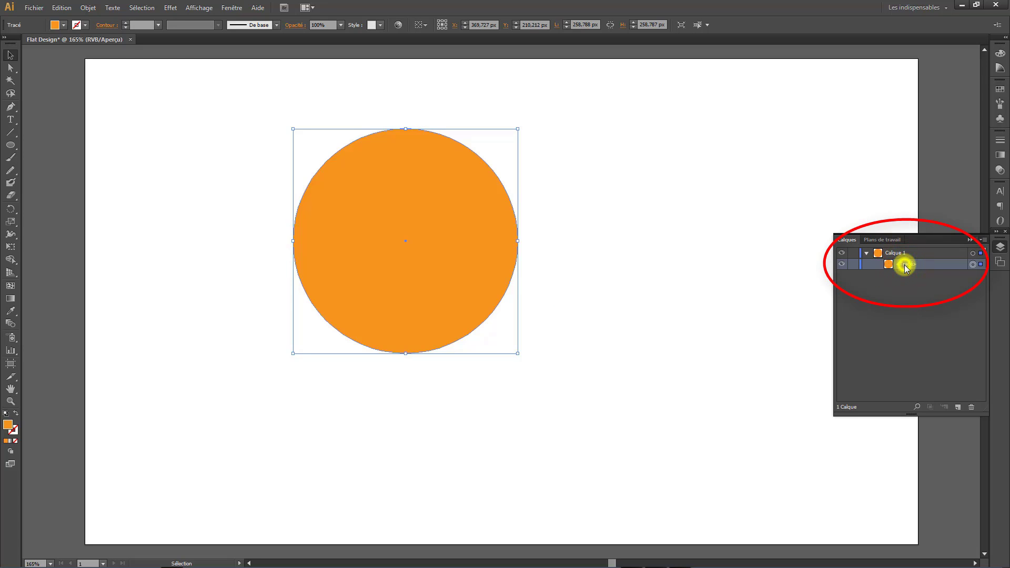
pyautogui.doubleClick(905, 265)
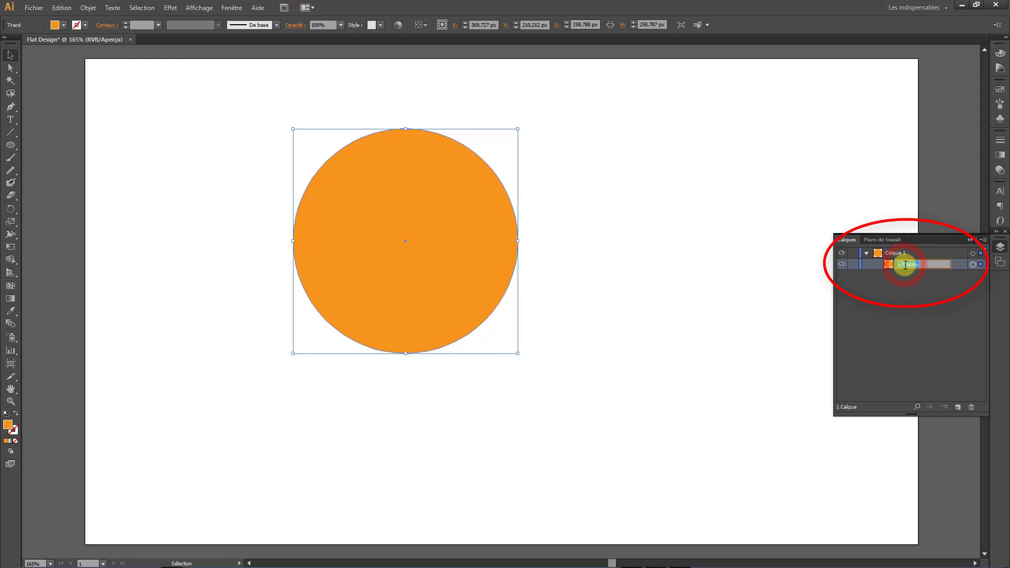
pyautogui.write('Cercle')
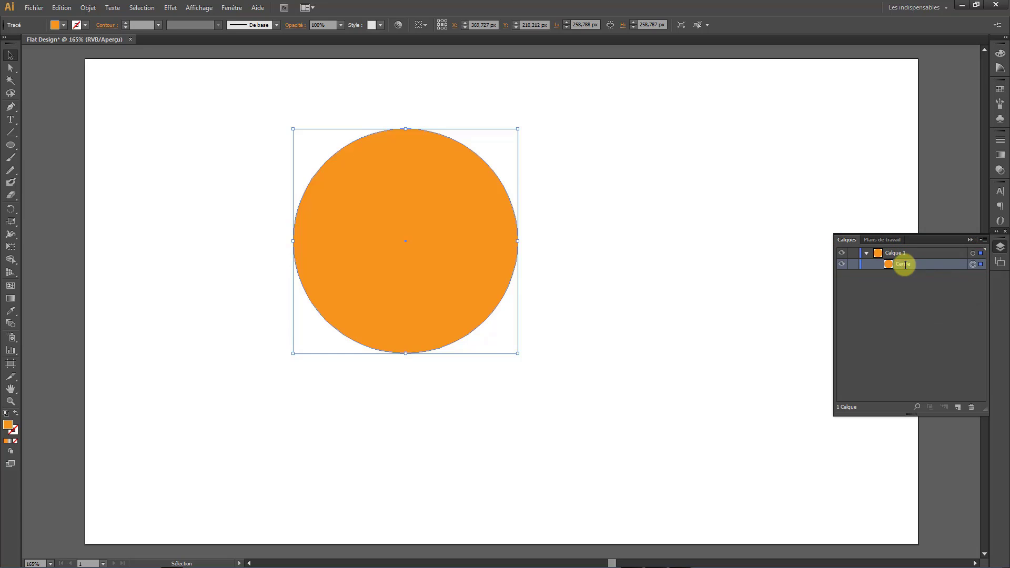
pyautogui.press('Return')
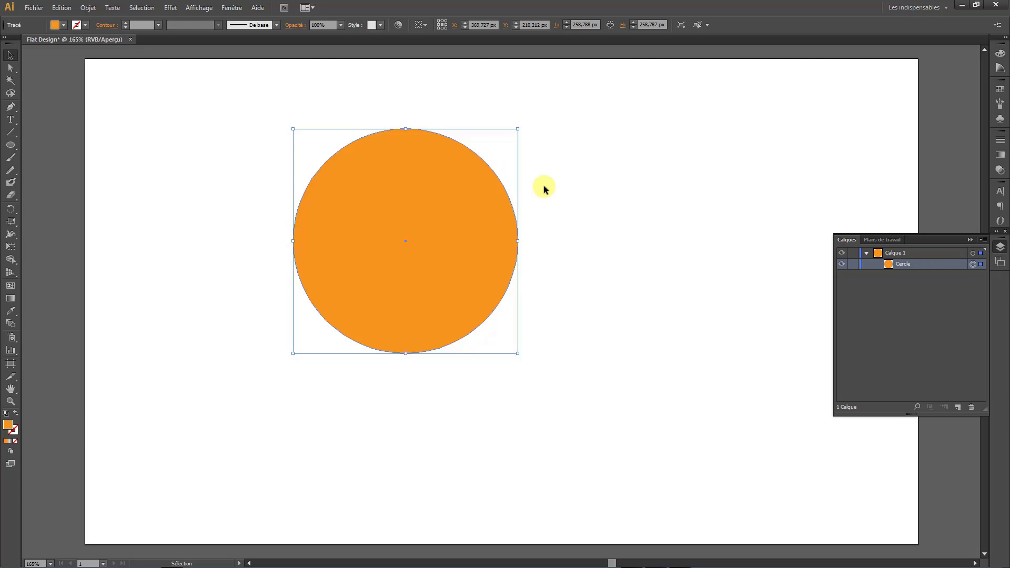
# Draw an upright hexagon about 167 by 145 px overlapping the circle's upper left and fill it with white
pyautogui.click(10, 145)
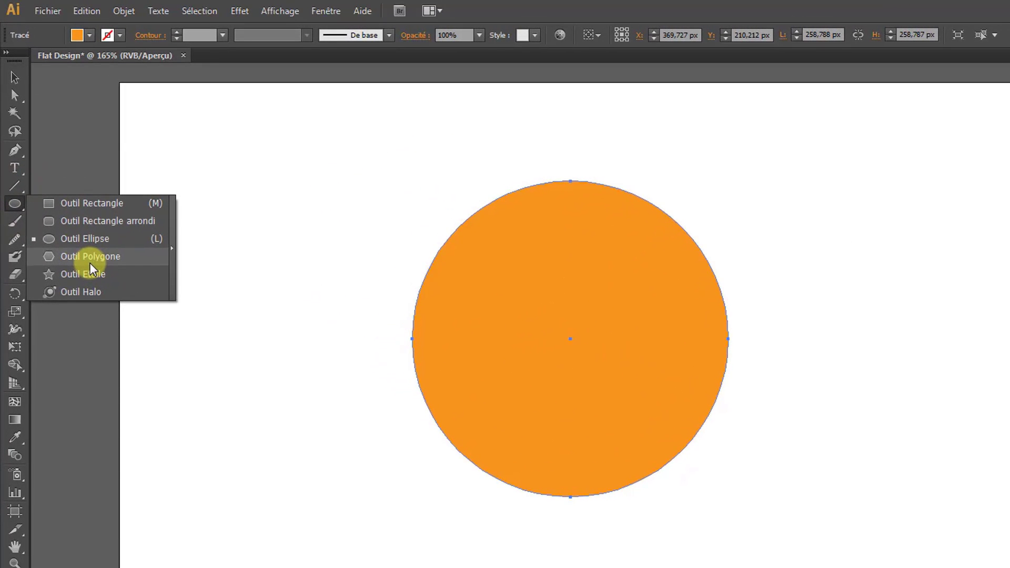
pyautogui.click(89, 263)
pyautogui.moveTo(484, 235); pyautogui.dragTo(535, 326)
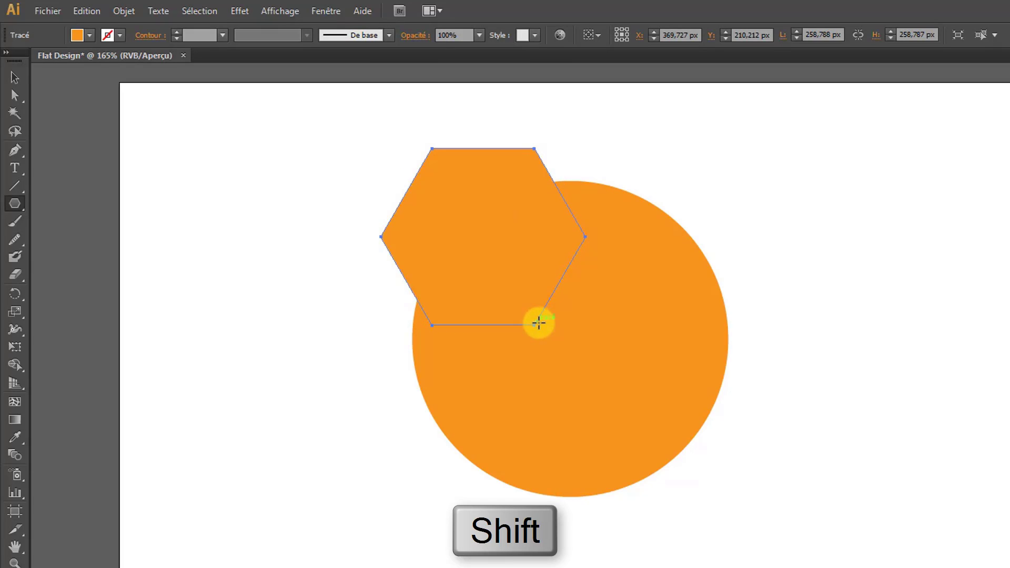
pyautogui.click(88, 35)
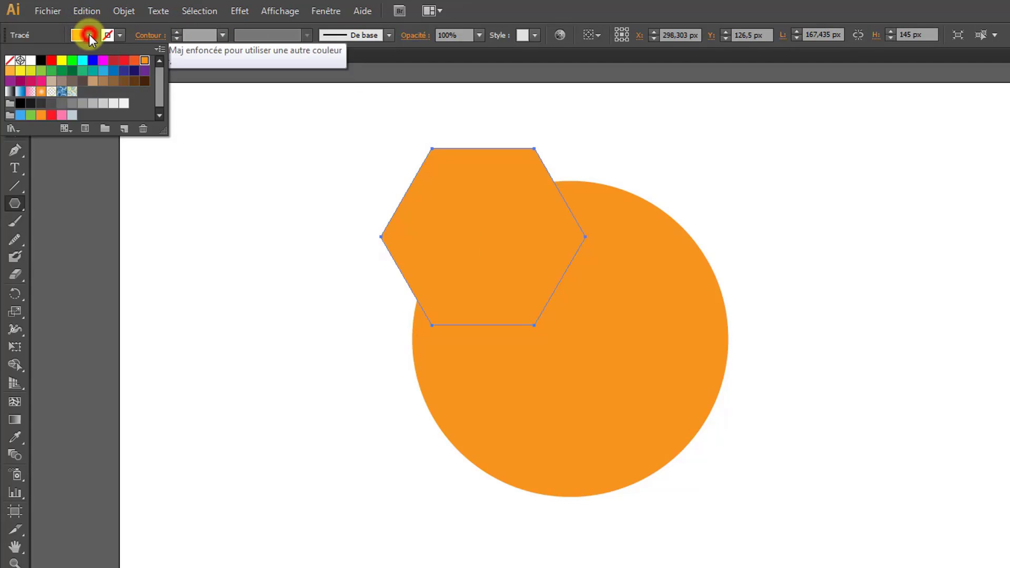
pyautogui.click(30, 61)
pyautogui.click(58, 35)
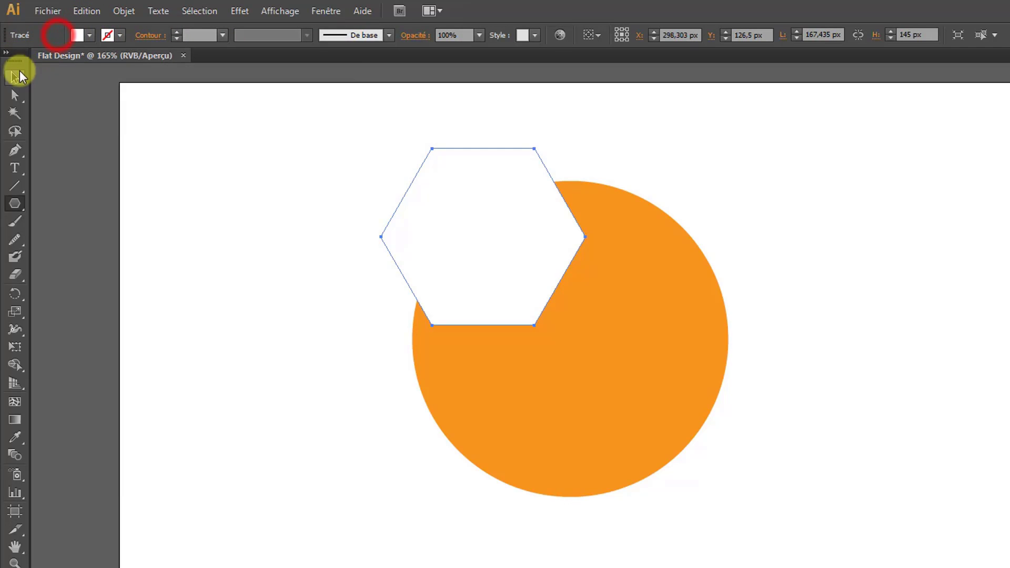
# Move the white hexagon to the centre of the orange circle and rename its path Polygone
pyautogui.click(15, 76)
pyautogui.moveTo(478, 216); pyautogui.dragTo(561, 310)
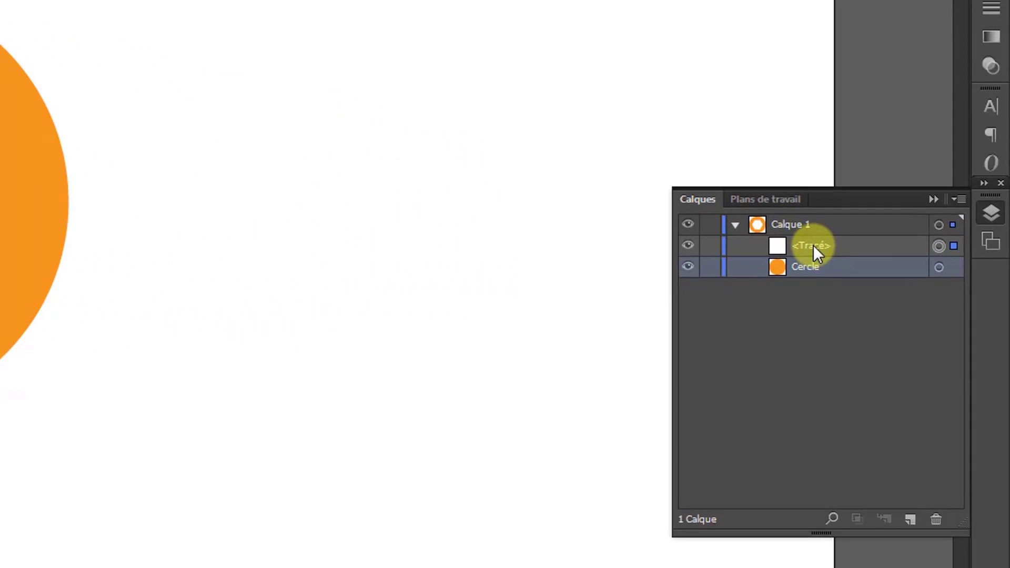
pyautogui.click(907, 264)
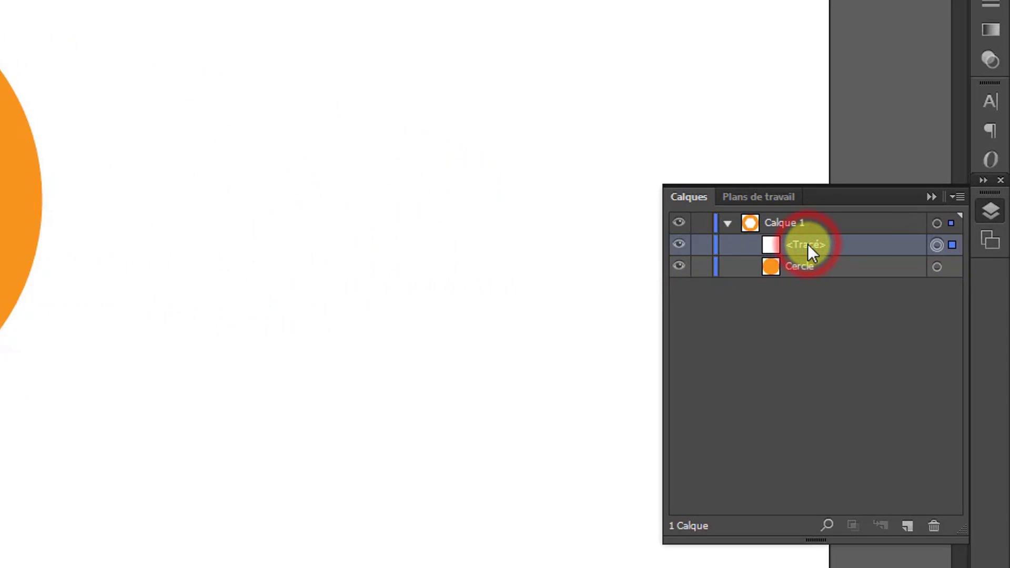
pyautogui.doubleClick(807, 244)
pyautogui.write('Poly')
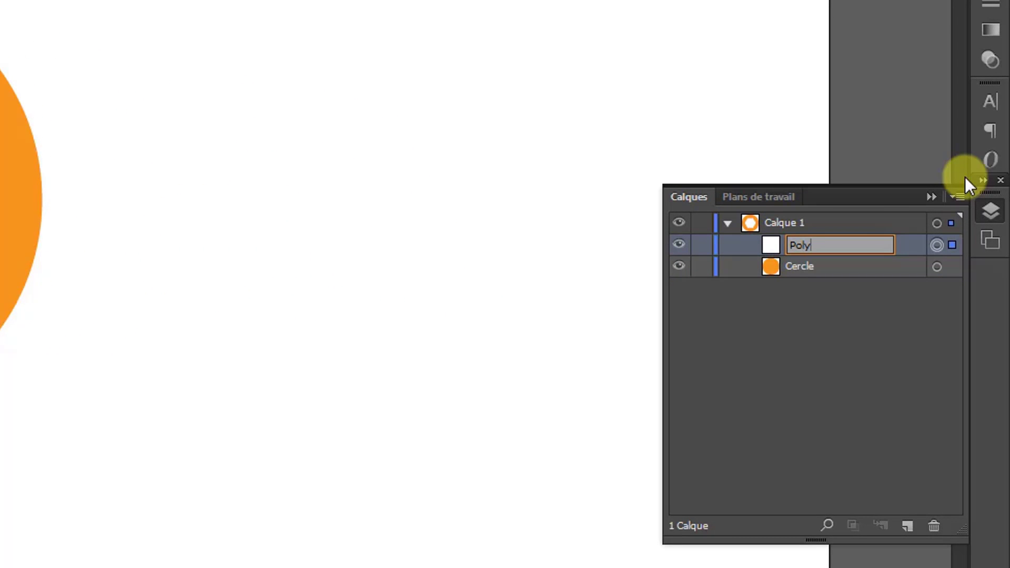
pyautogui.write('gone')
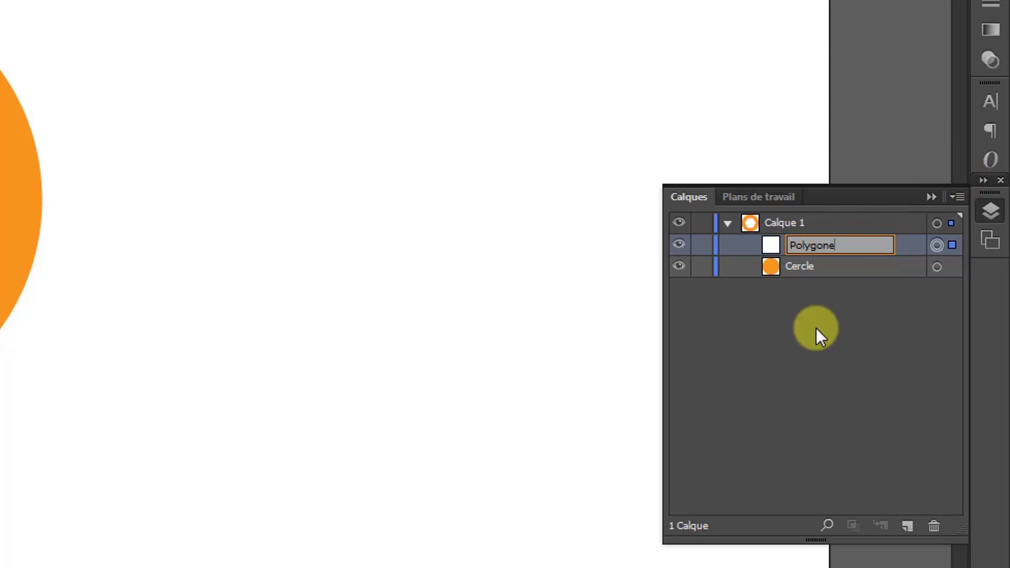
pyautogui.click(817, 316)
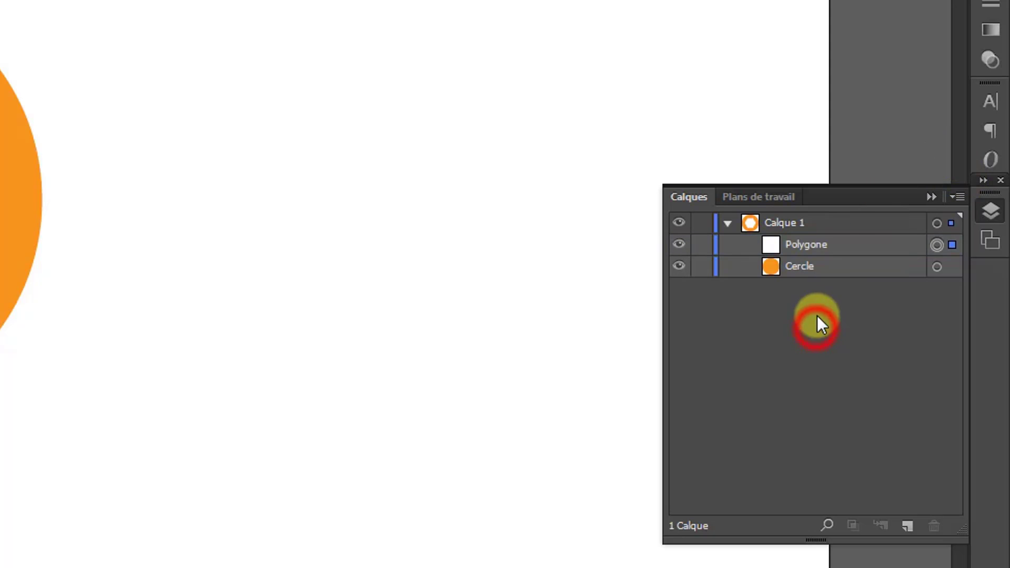
# Copy the Polygone path and paste two copies in front at the same place
pyautogui.click(810, 243)
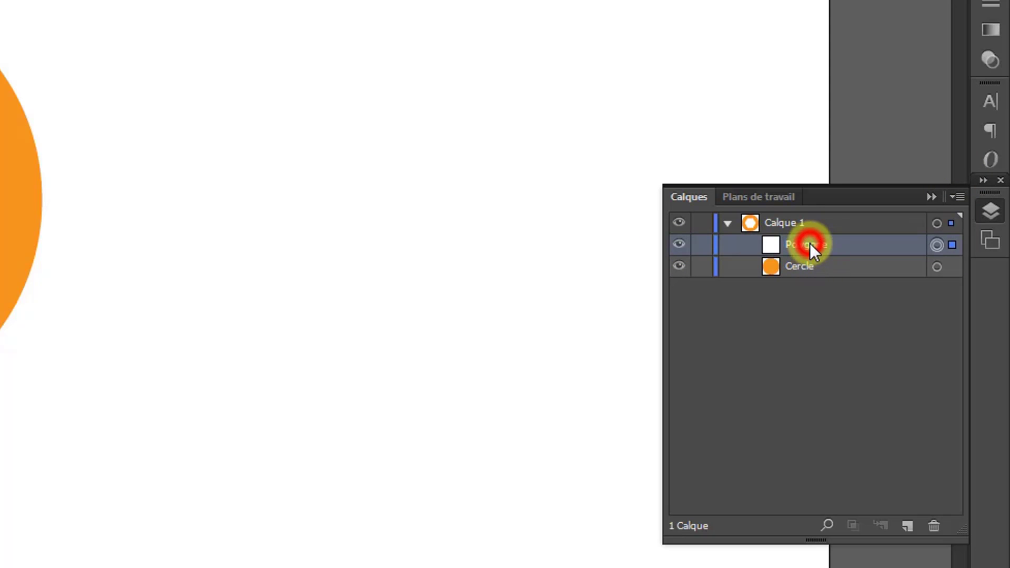
pyautogui.click(938, 246)
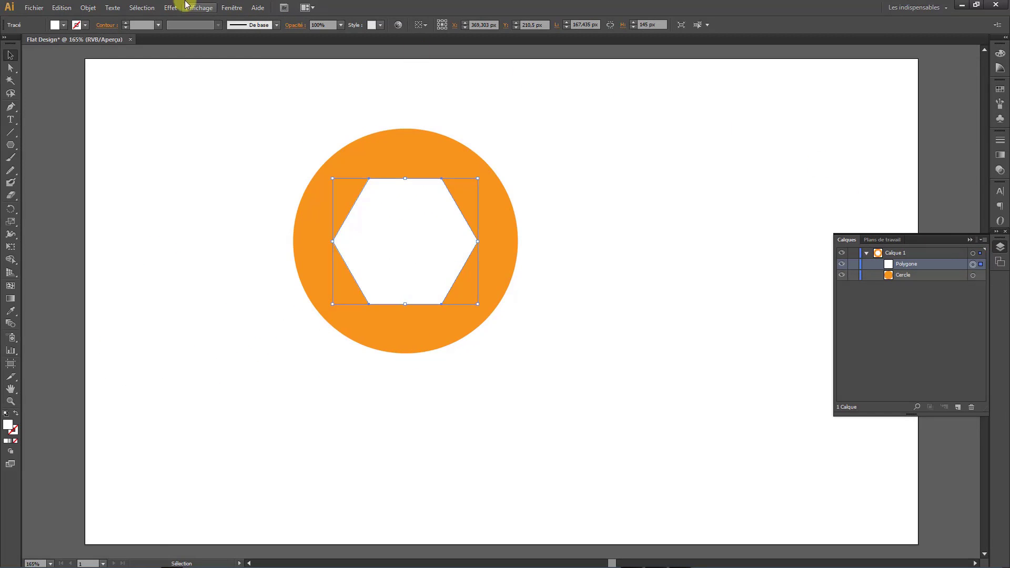
pyautogui.click(62, 10)
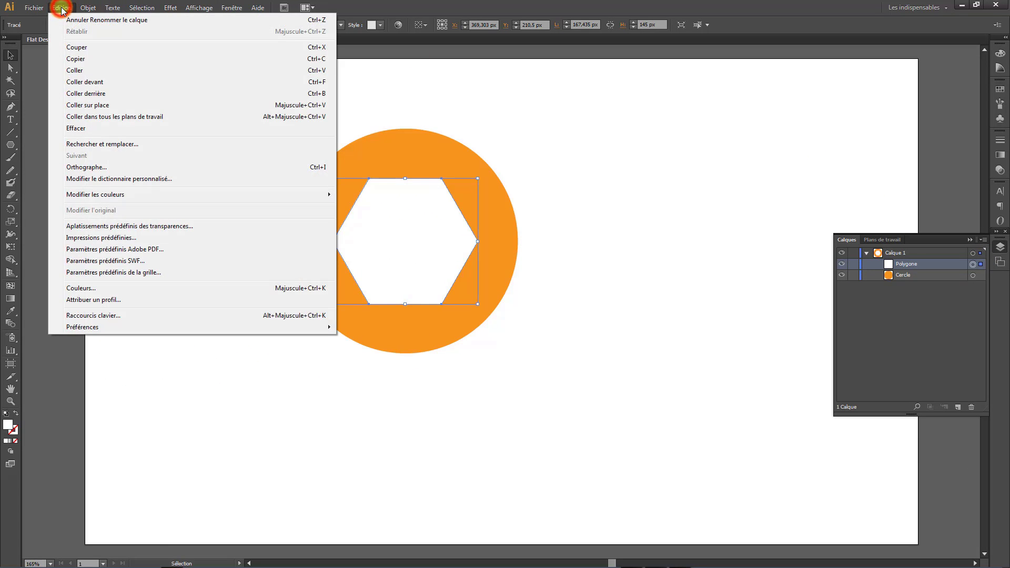
pyautogui.click(73, 63)
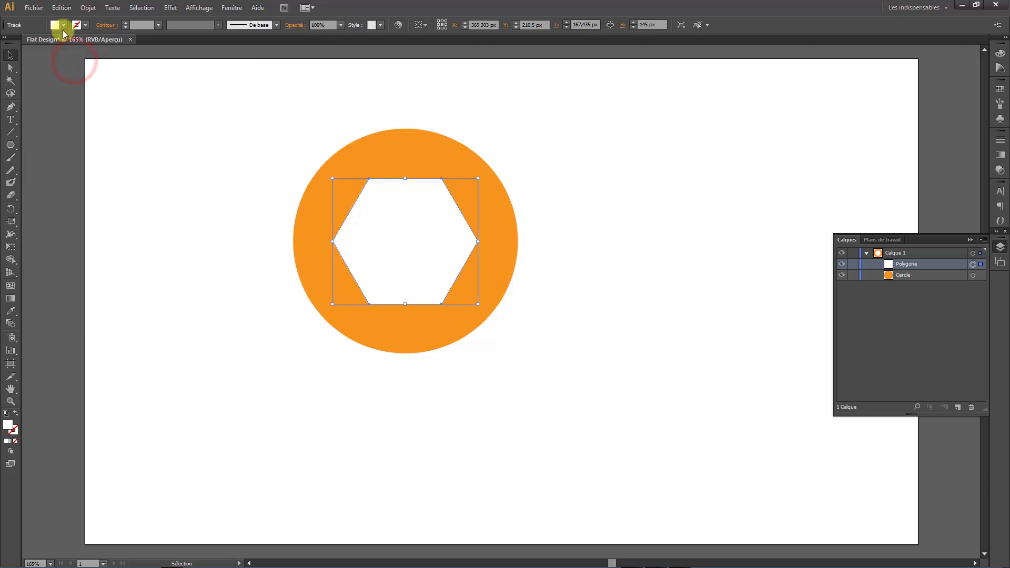
pyautogui.click(61, 8)
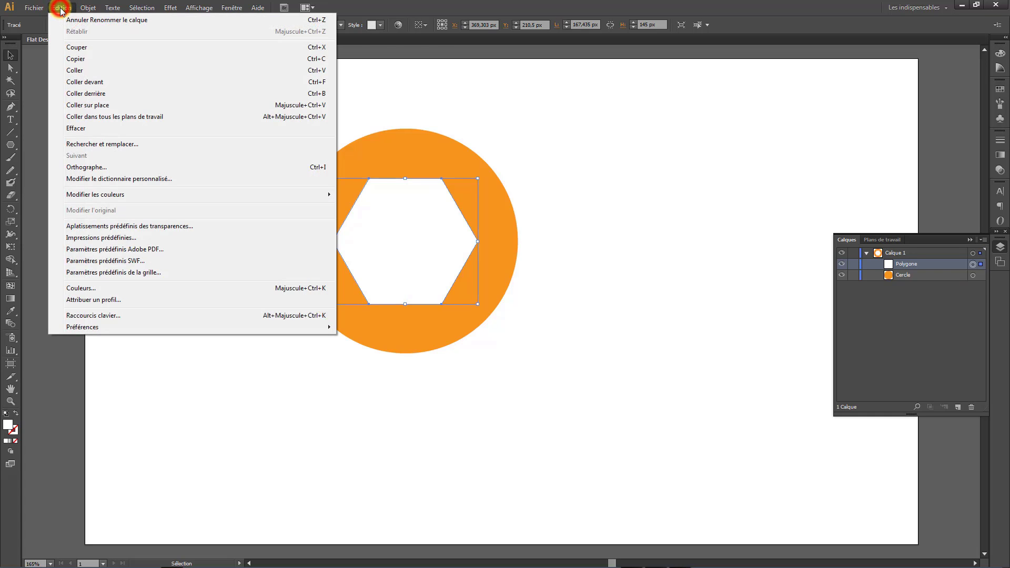
pyautogui.click(78, 83)
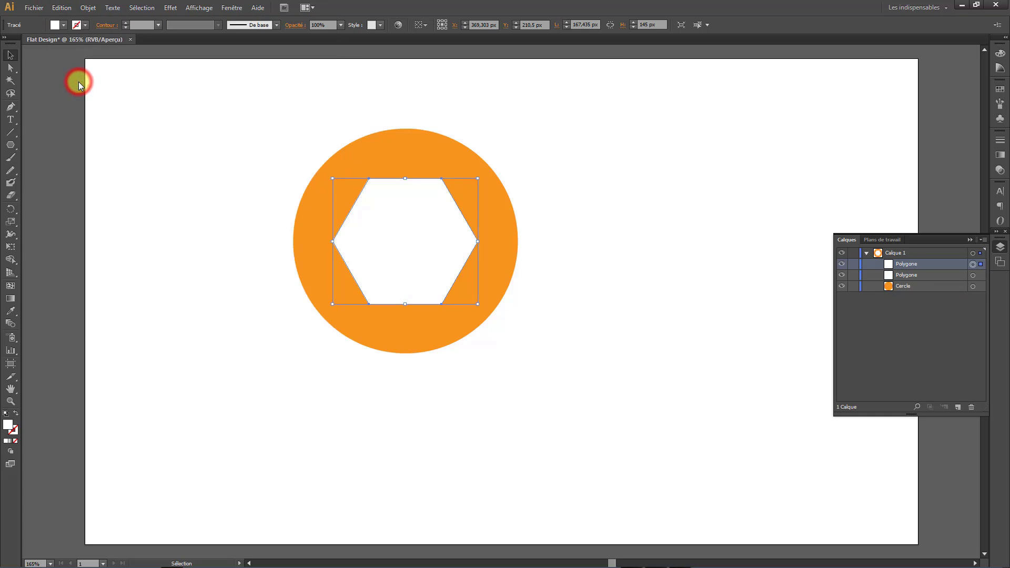
pyautogui.click(64, 8)
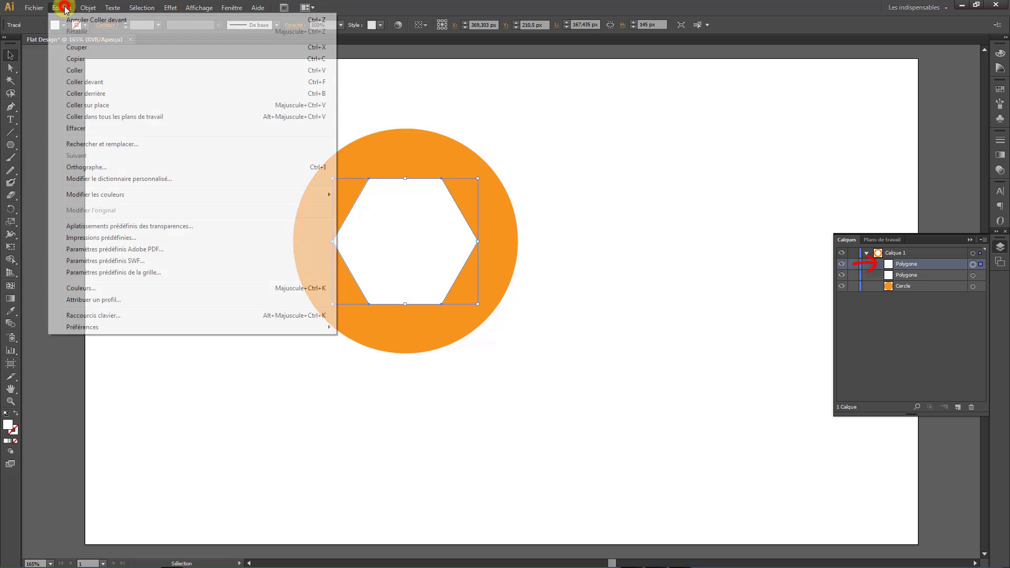
pyautogui.click(86, 83)
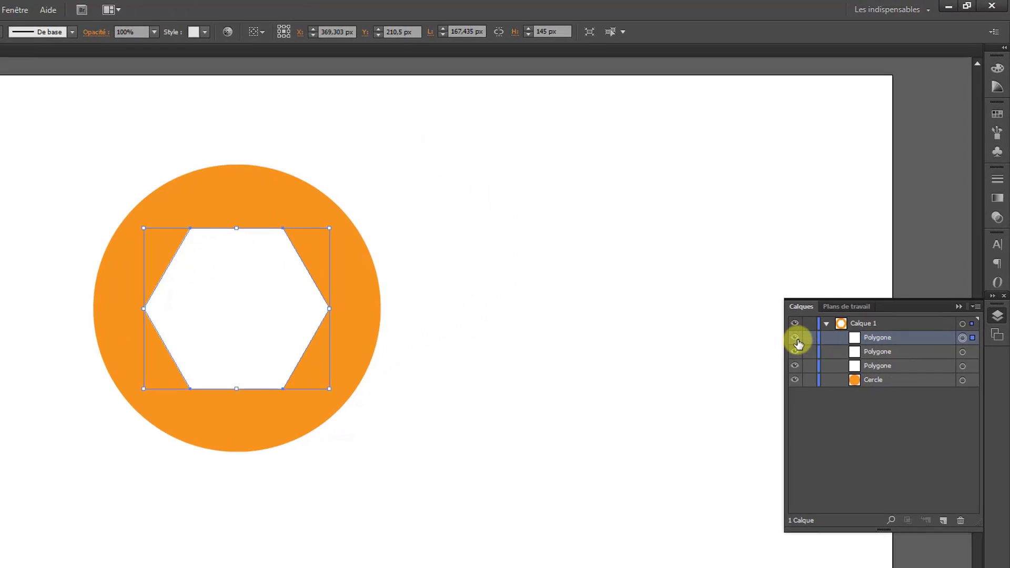
# Hide the two upper Polygone copies and move the lowest one diagonally down-right to about X 553 px, Y 395 px
pyautogui.click(785, 357)
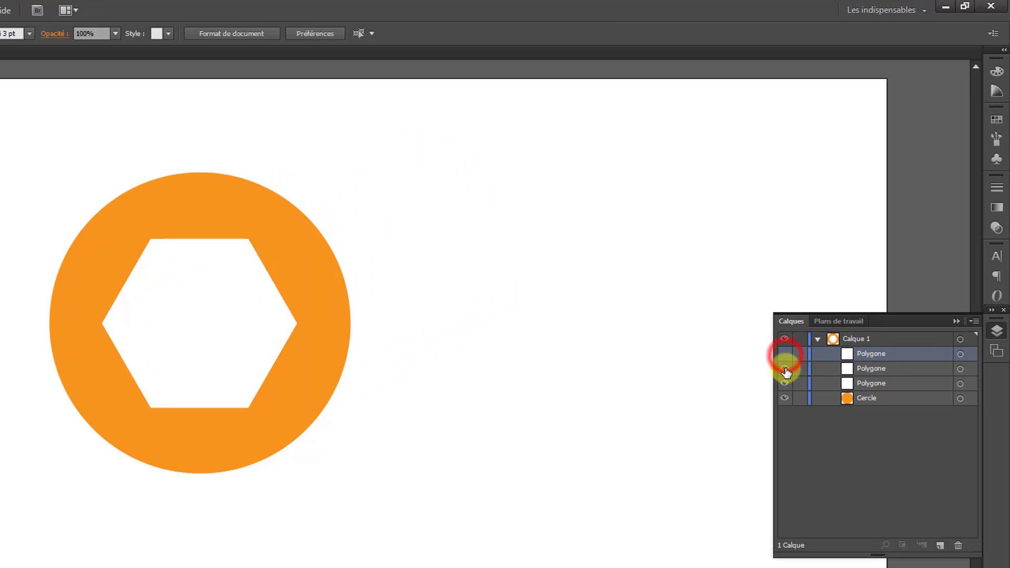
pyautogui.click(783, 368)
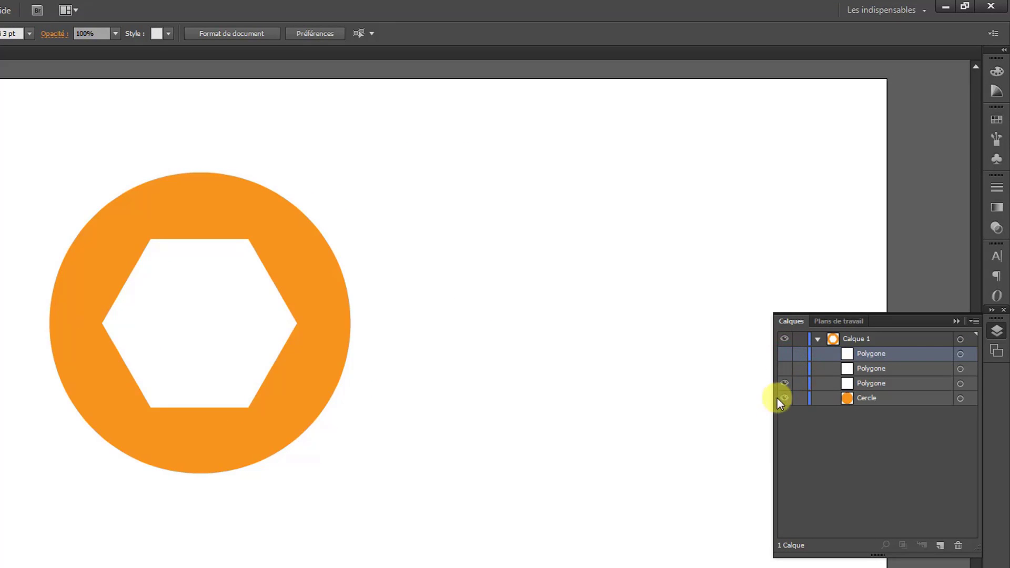
pyautogui.click(873, 383)
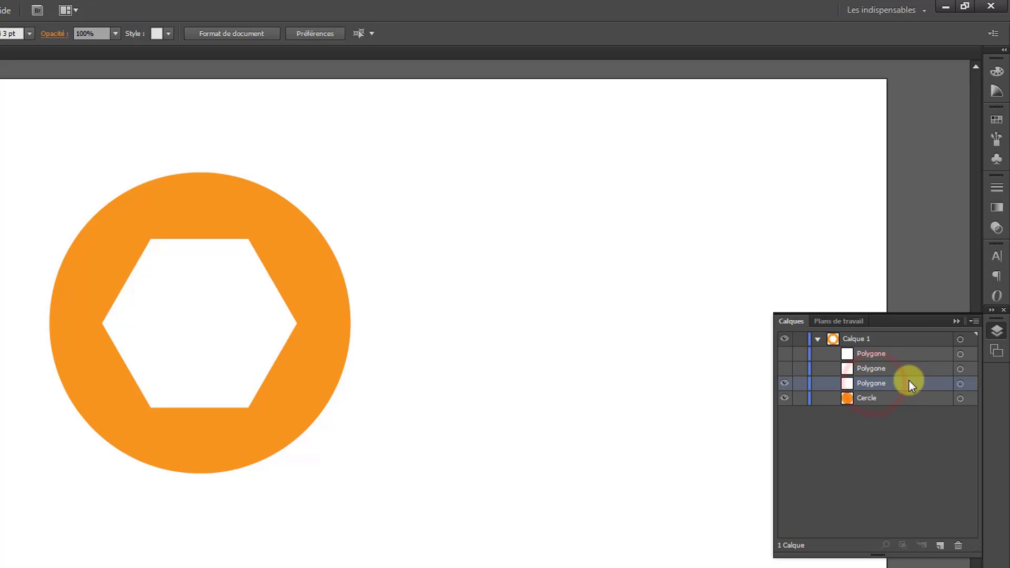
pyautogui.click(961, 385)
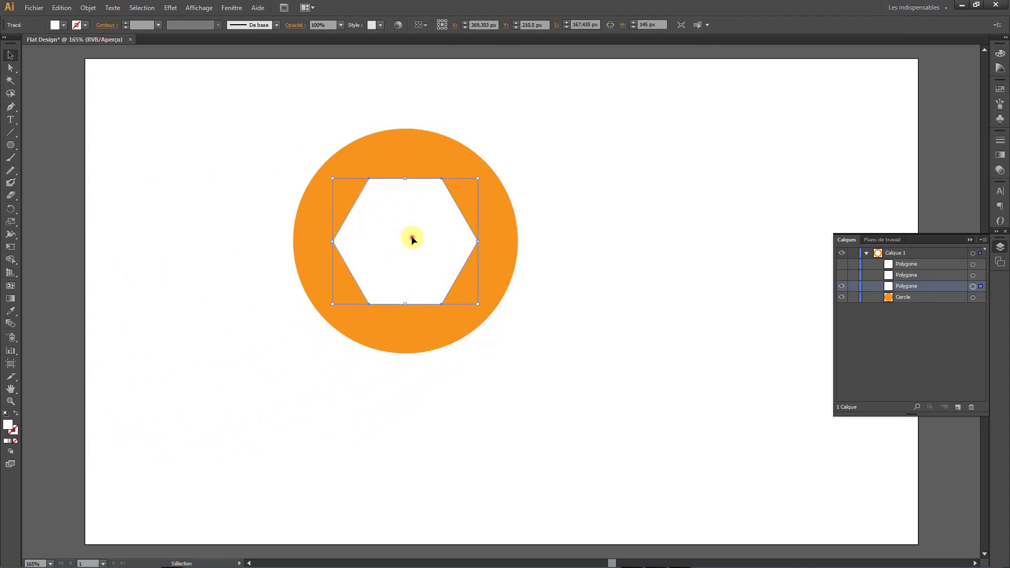
pyautogui.click(412, 240)
pyautogui.press('shift')
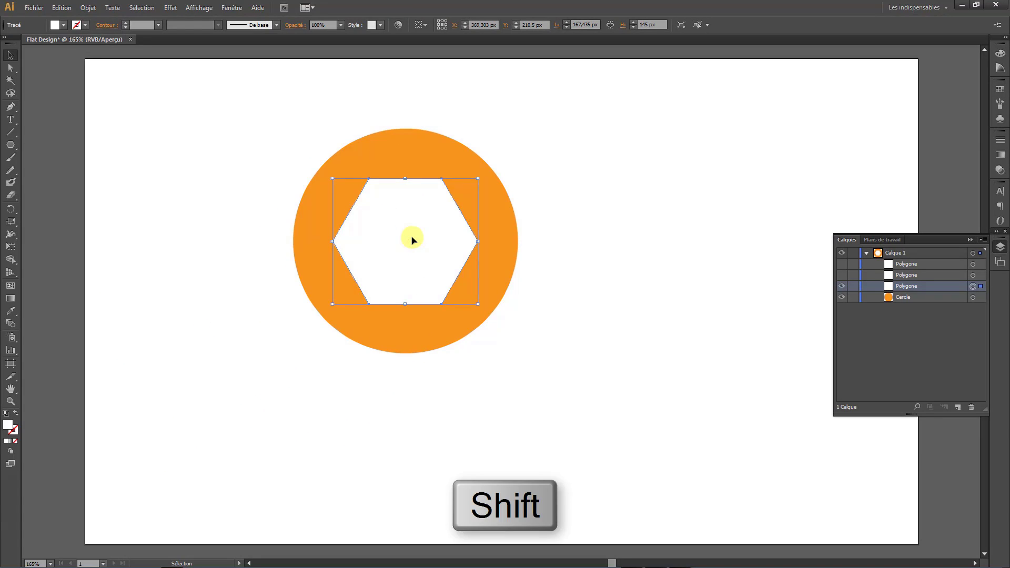
pyautogui.moveTo(412, 240); pyautogui.dragTo(603, 369)
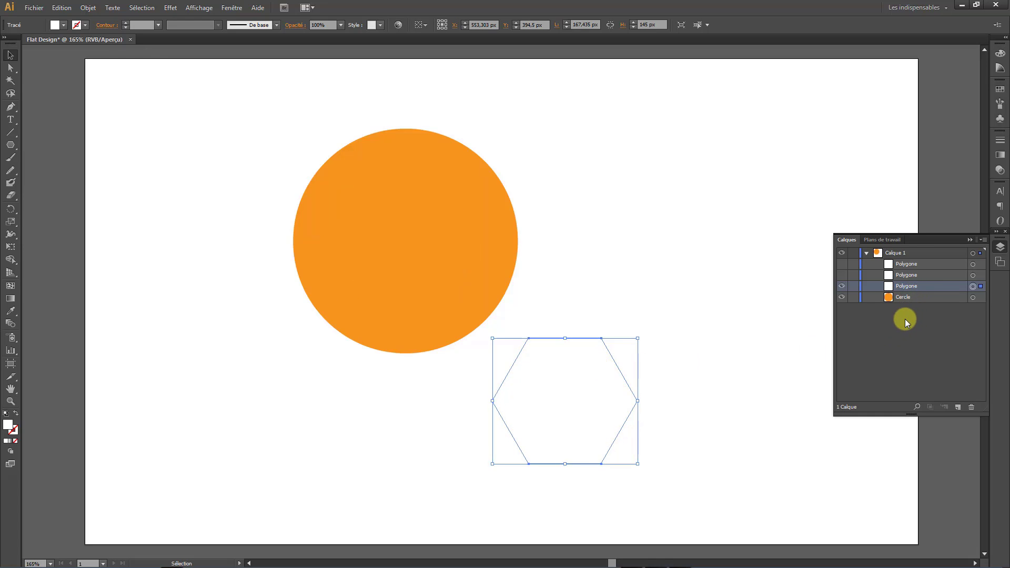
# Show the middle Polygone copy and fill both it and the offset Polygone with black
pyautogui.click(842, 276)
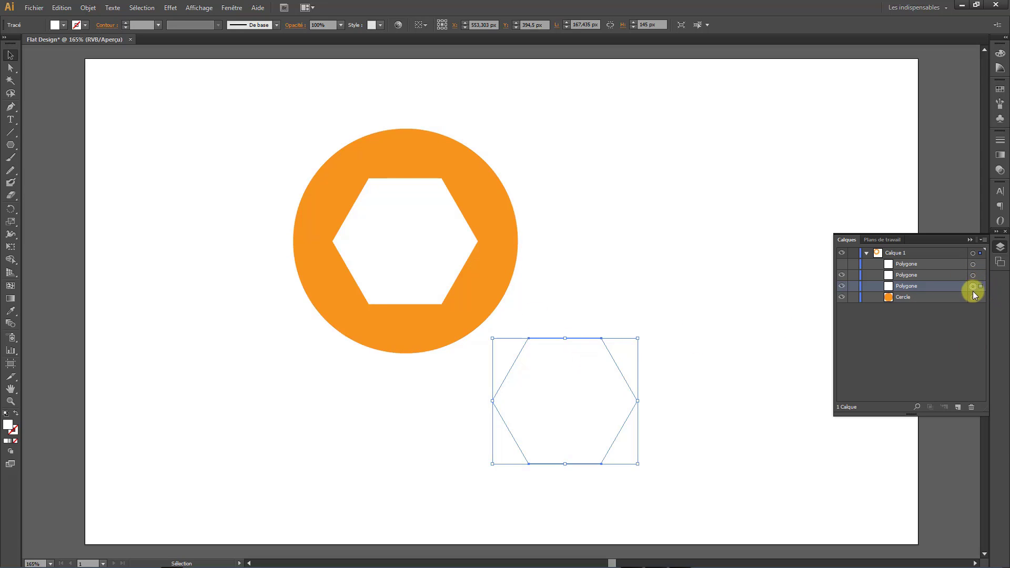
pyautogui.press('ctrl')
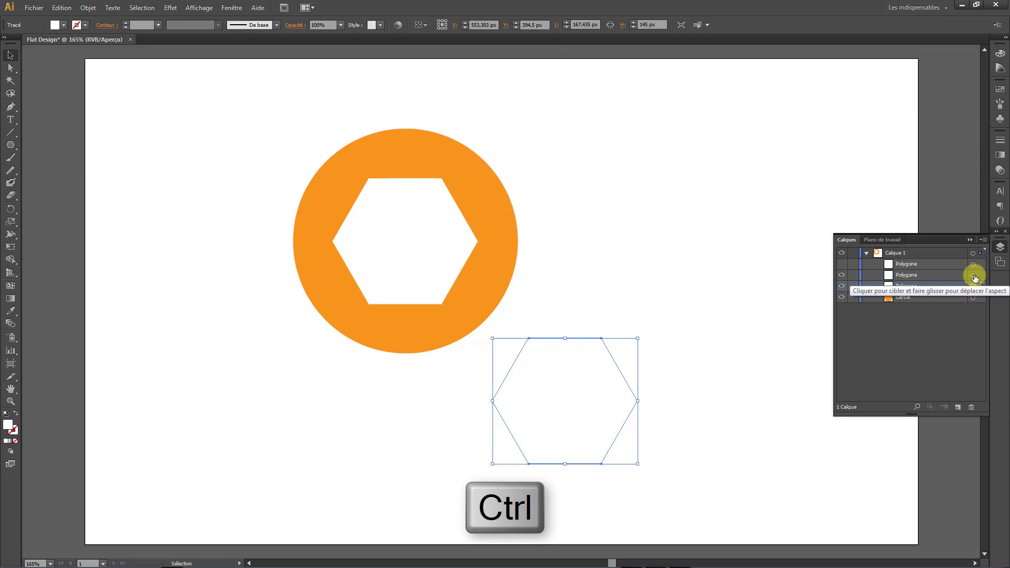
pyautogui.keyDown('ctrl'); pyautogui.click(974, 277); pyautogui.keyUp('ctrl')
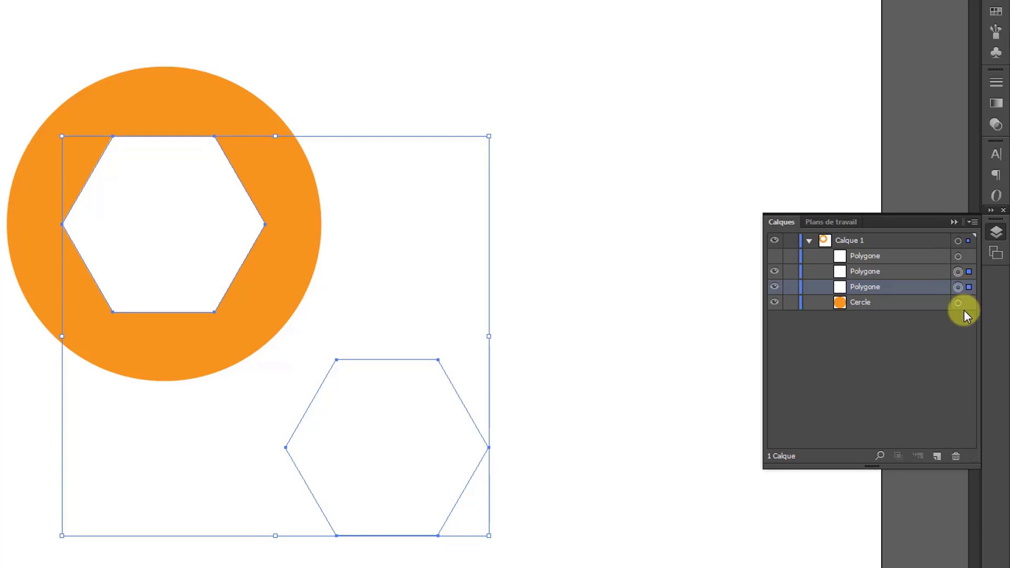
pyautogui.click(997, 12)
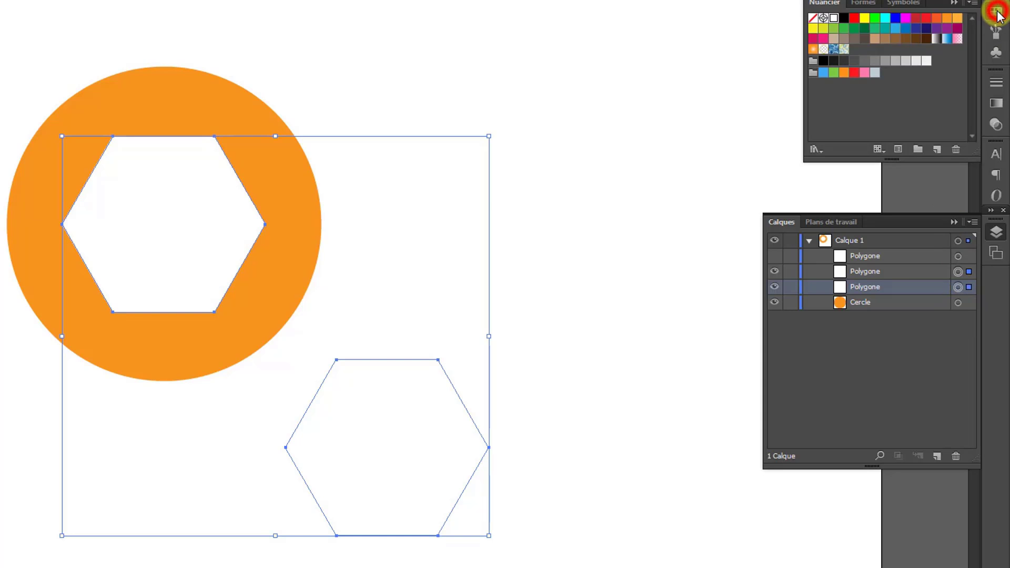
pyautogui.click(845, 19)
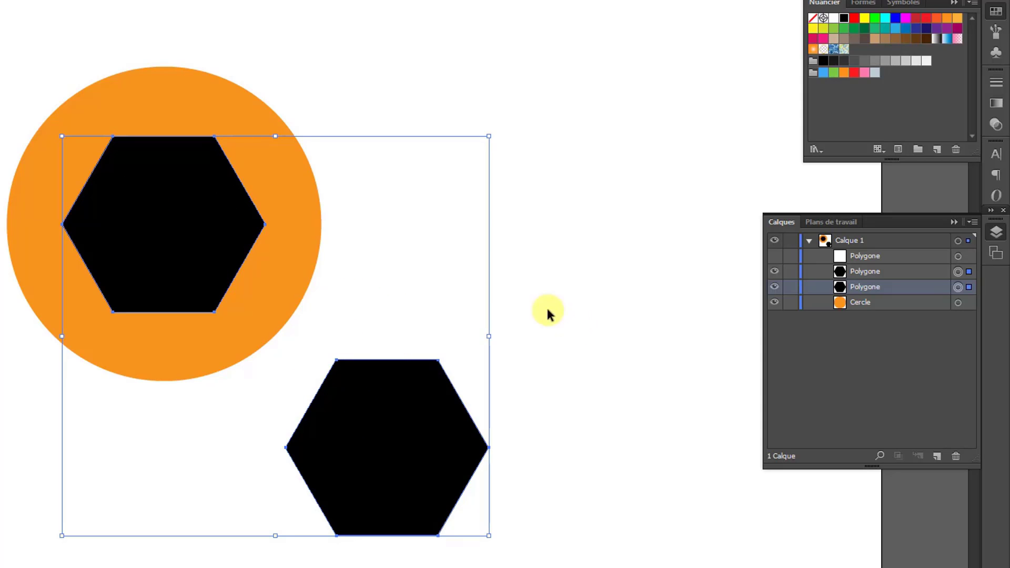
pyautogui.click(552, 346)
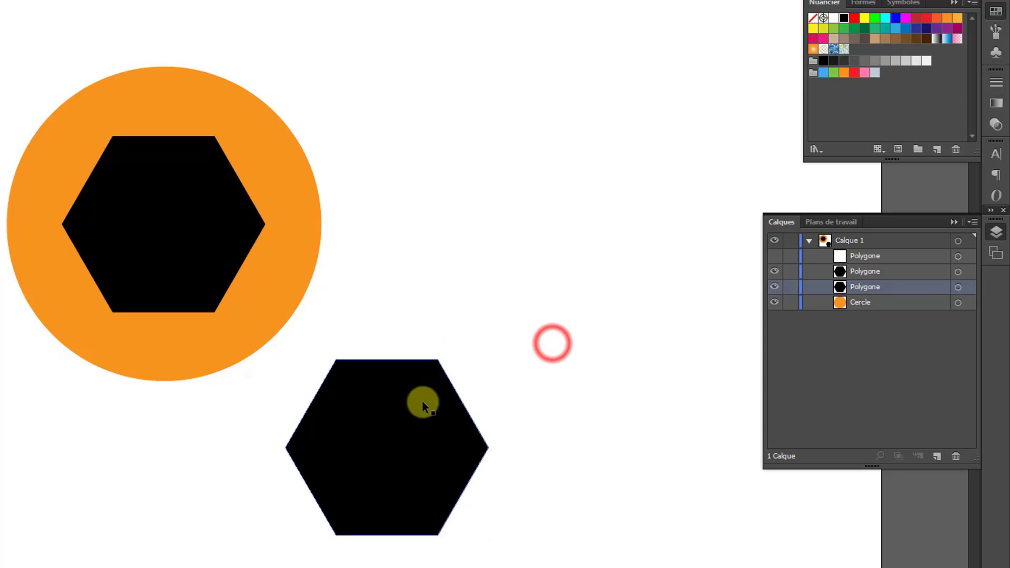
# Set the opacity of the offset black hexagon outside the circle to 0%
pyautogui.click(383, 426)
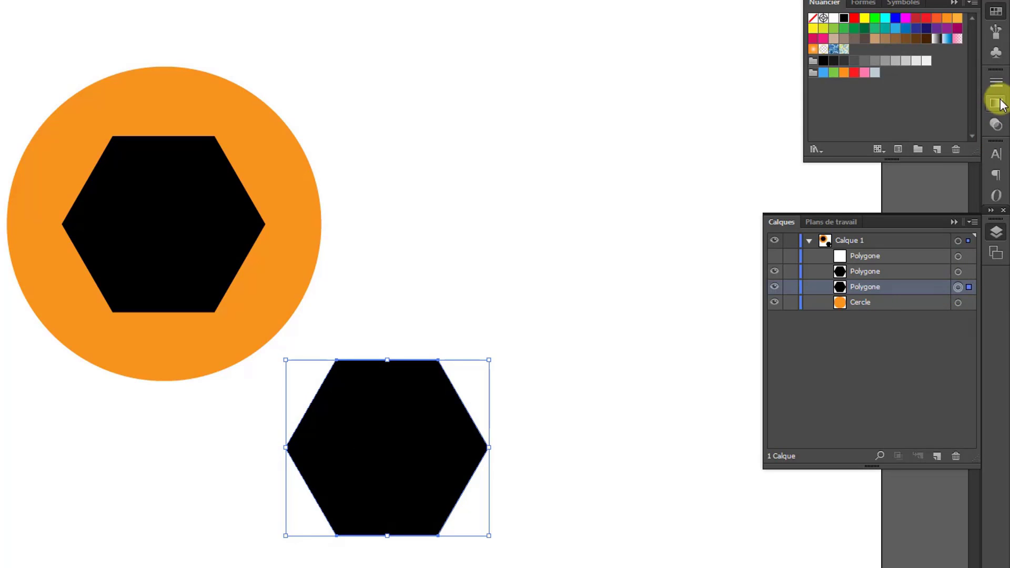
pyautogui.click(995, 126)
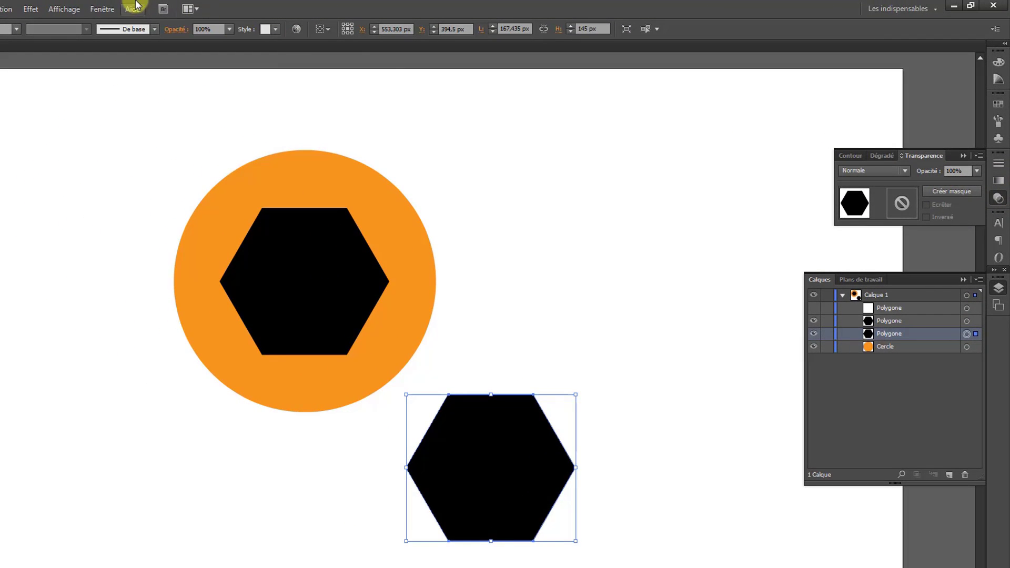
pyautogui.click(102, 9)
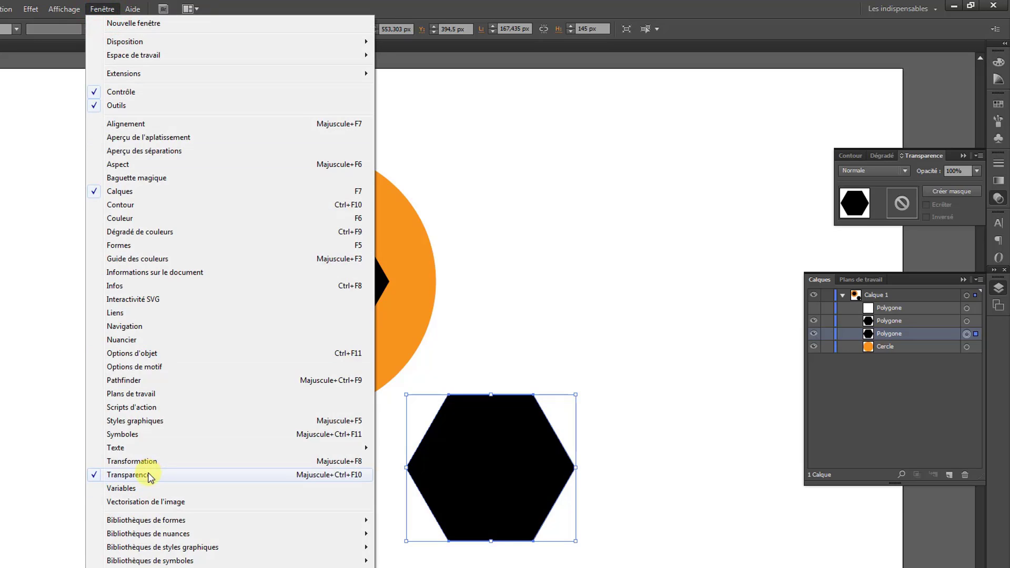
pyautogui.click(922, 155)
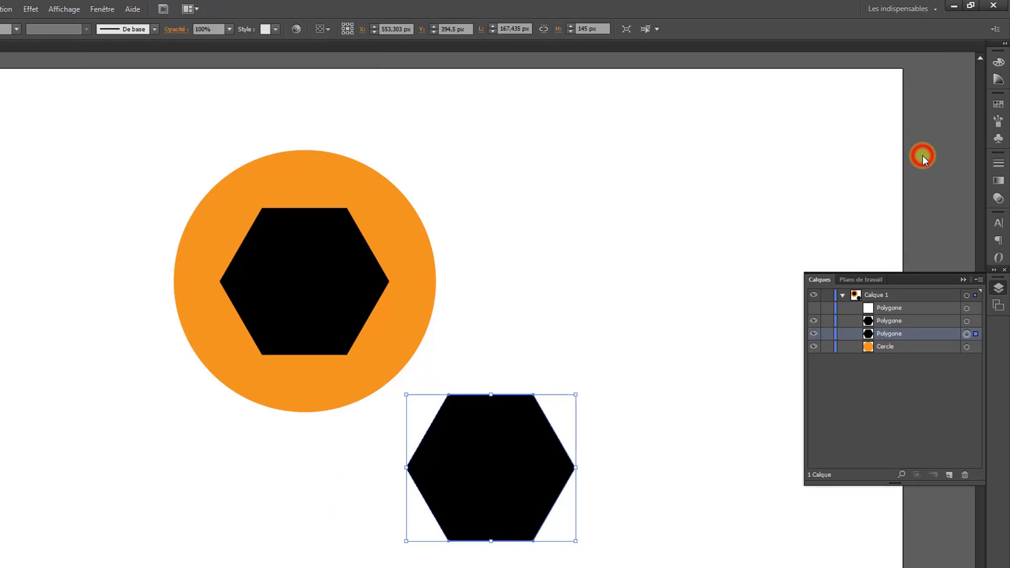
pyautogui.click(998, 197)
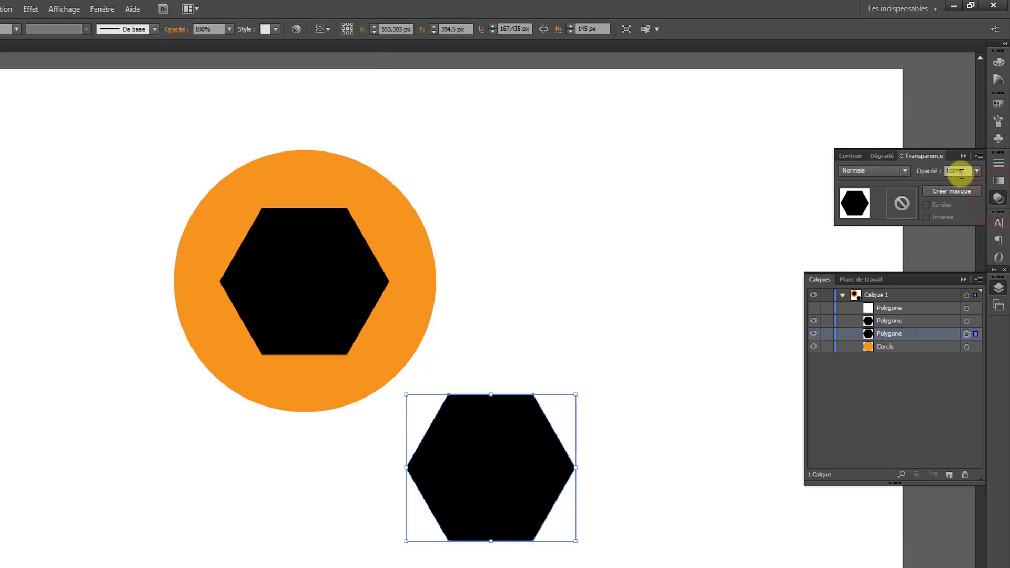
pyautogui.click(958, 169)
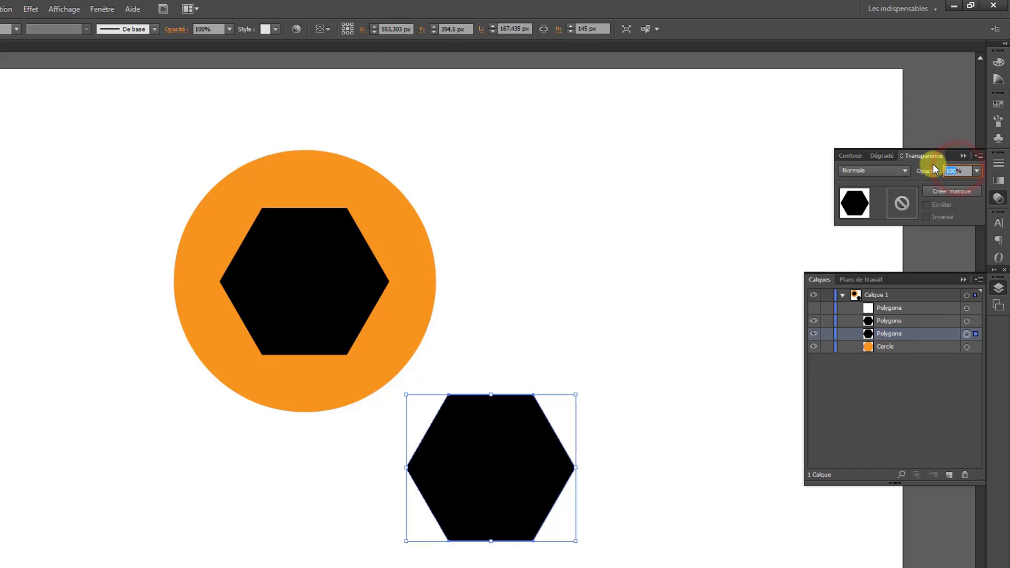
pyautogui.write('0')
pyautogui.press('Return')
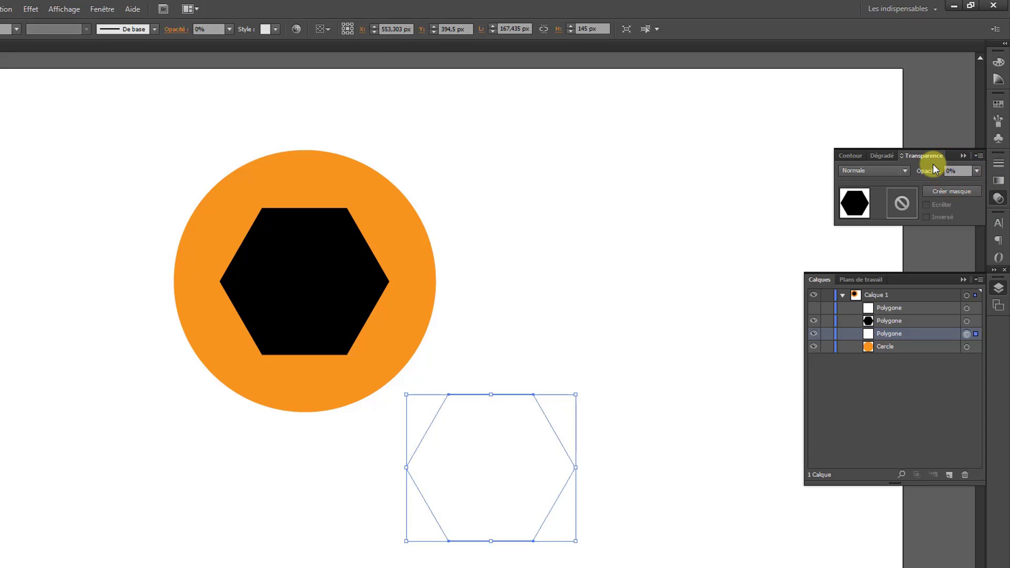
# Create a shape blend (Dégradé de formes) between the black centre hexagon and the transparent offset hexagon
pyautogui.keyDown('shift'); pyautogui.click(967, 322); pyautogui.keyUp('shift')
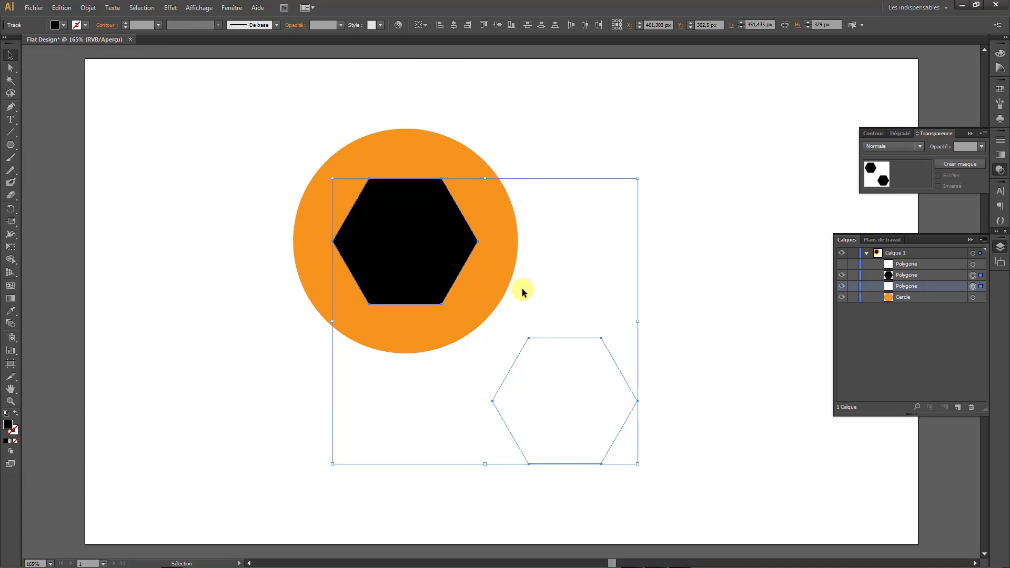
pyautogui.click(88, 7)
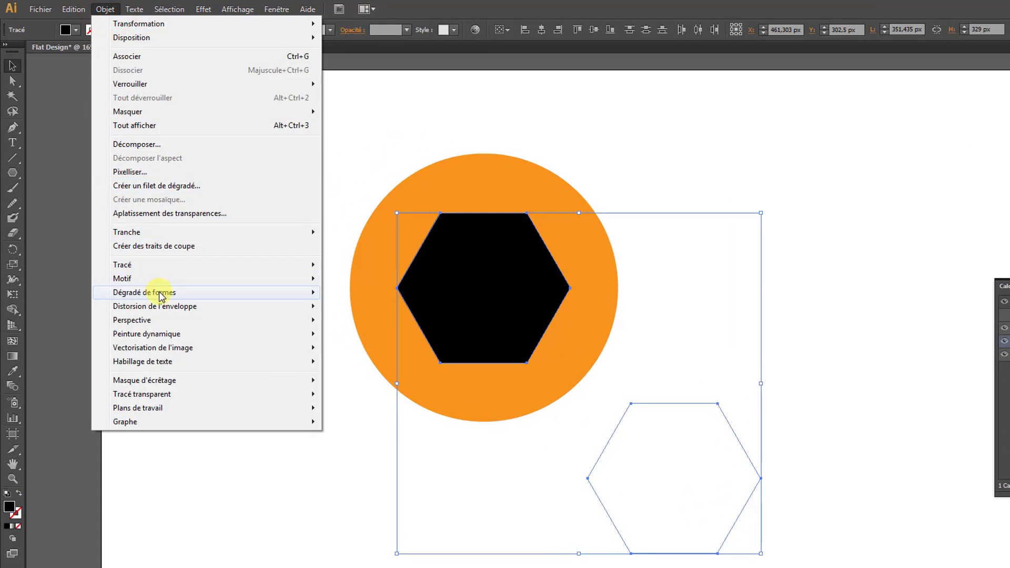
pyautogui.moveTo(161, 297)
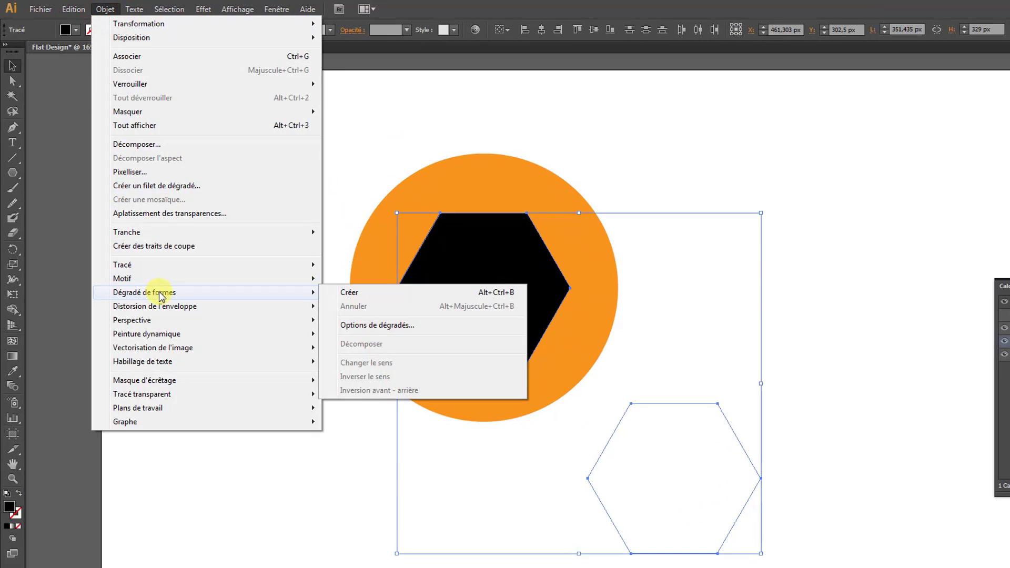
pyautogui.click(362, 292)
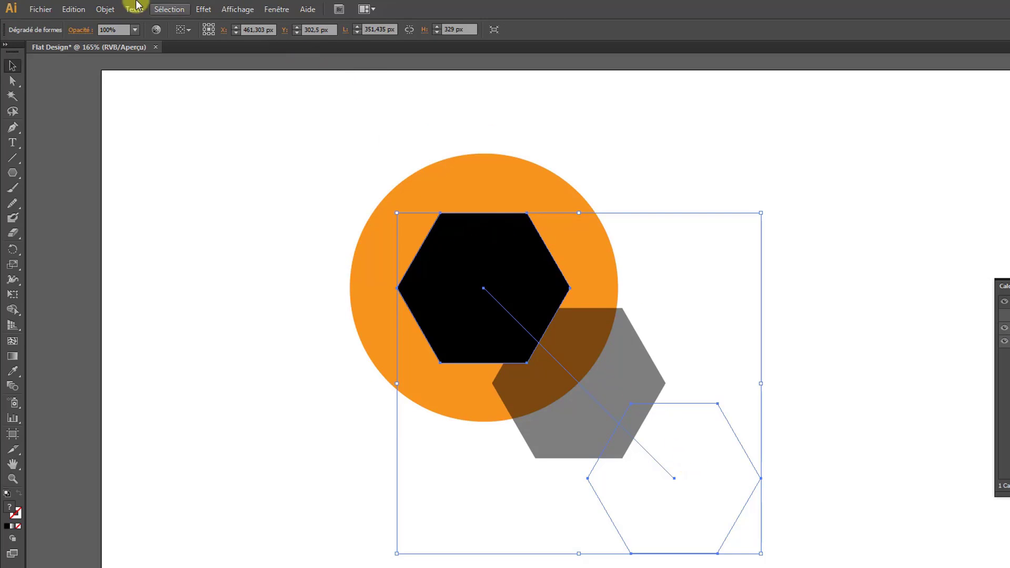
# Set the blend's spacing to Distance with 1 px steps and turn on its preview
pyautogui.click(105, 9)
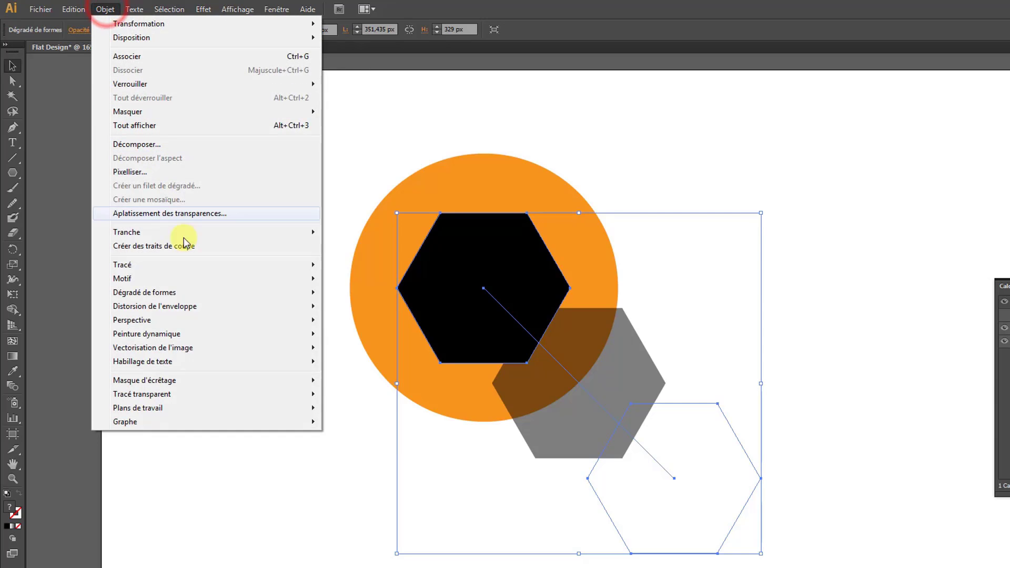
pyautogui.moveTo(190, 294)
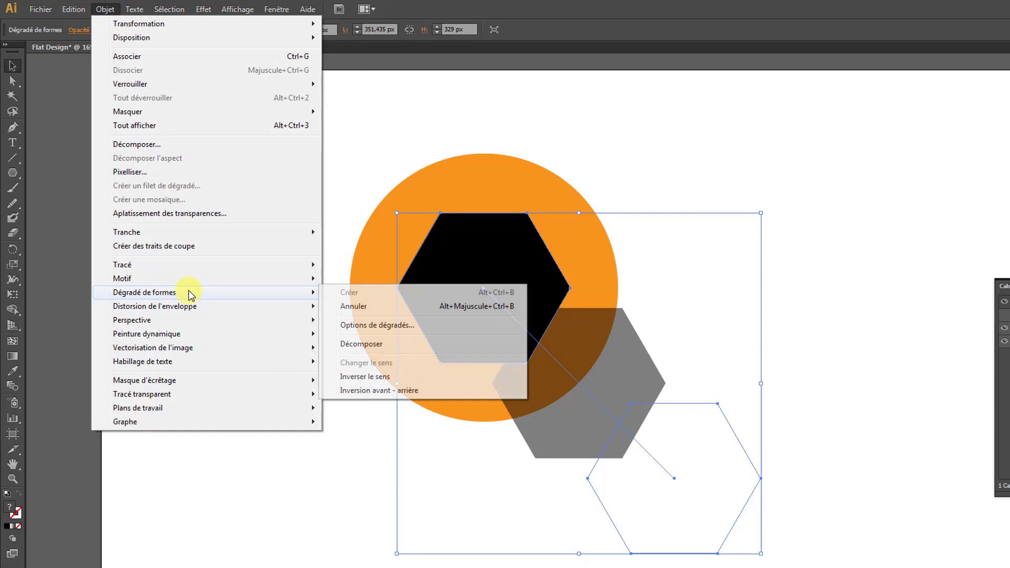
pyautogui.click(385, 326)
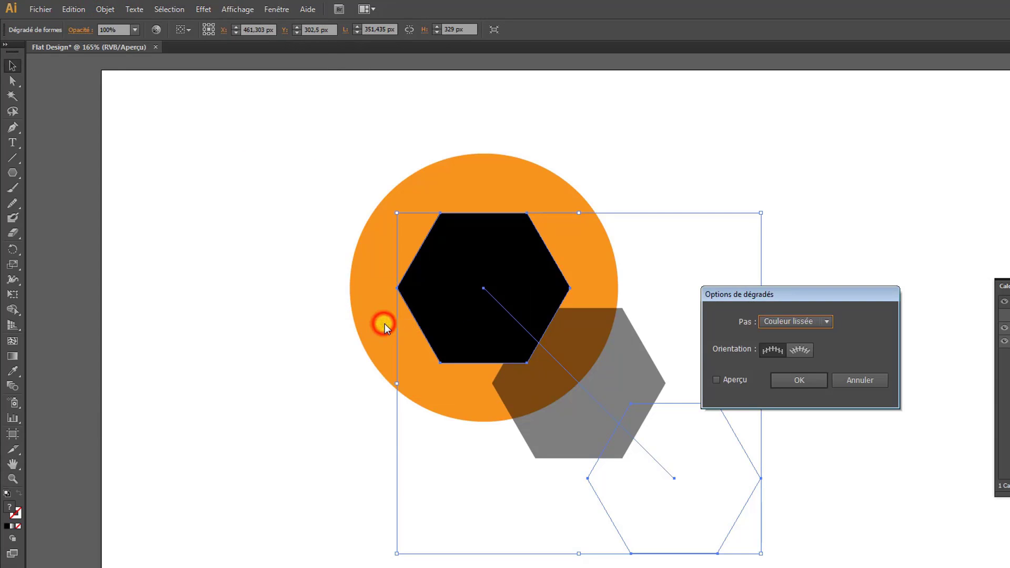
pyautogui.click(716, 380)
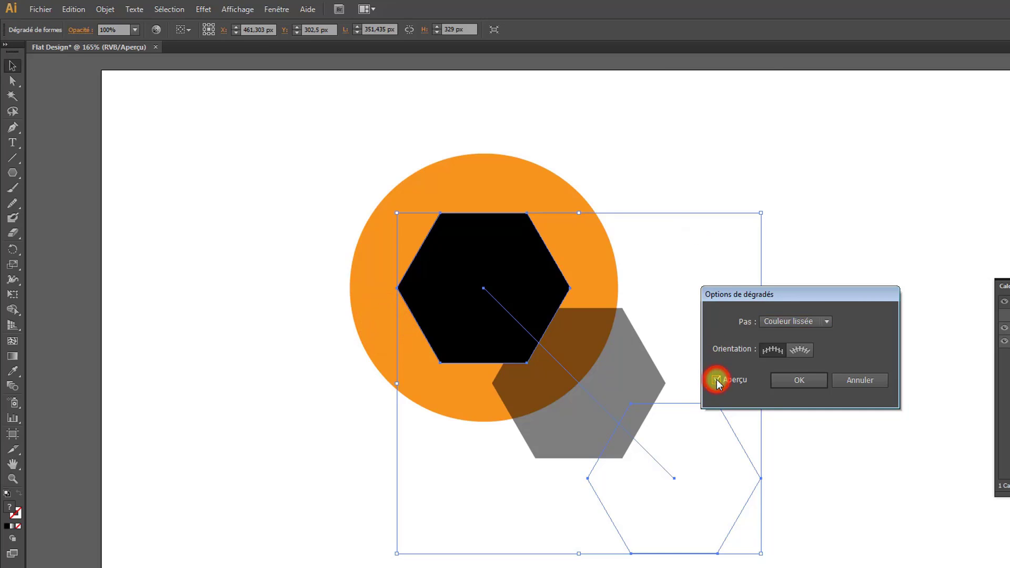
pyautogui.click(825, 321)
pyautogui.click(800, 360)
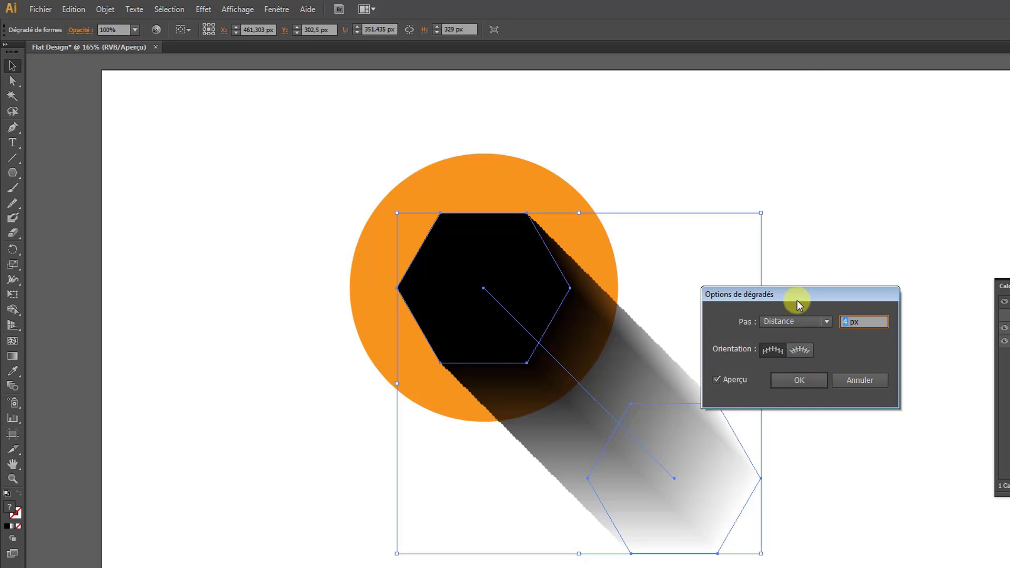
pyautogui.write('1')
pyautogui.click(768, 351)
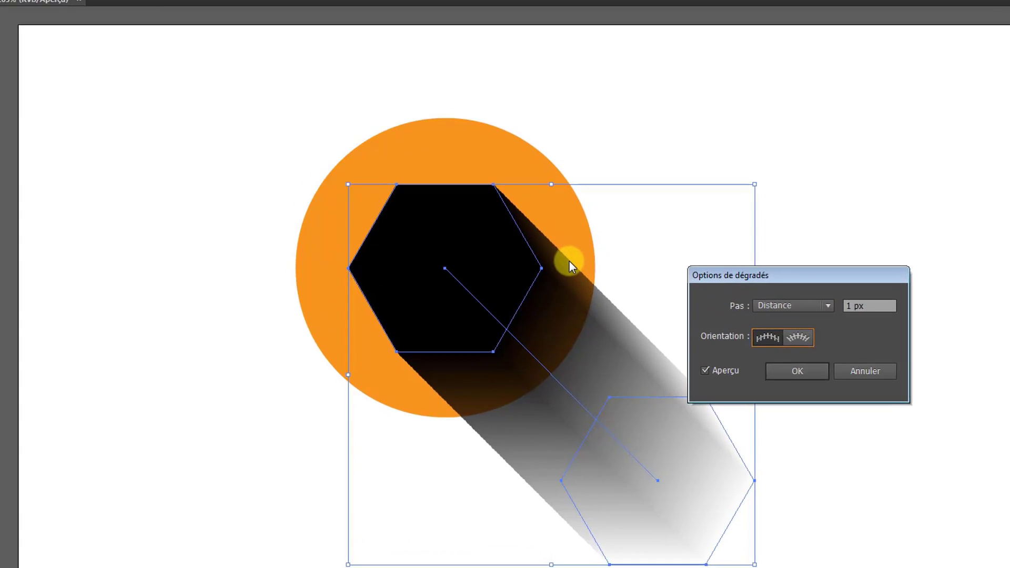
# Reduce the blend's step distance to 0,5 px and apply the blend options
pyautogui.press('Tab')
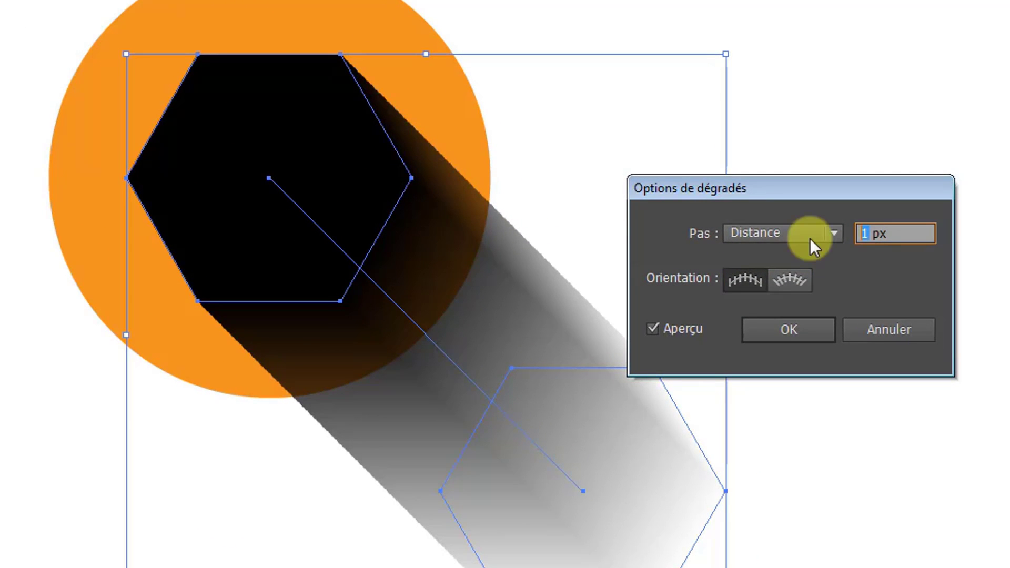
pyautogui.write('0,5')
pyautogui.click(757, 280)
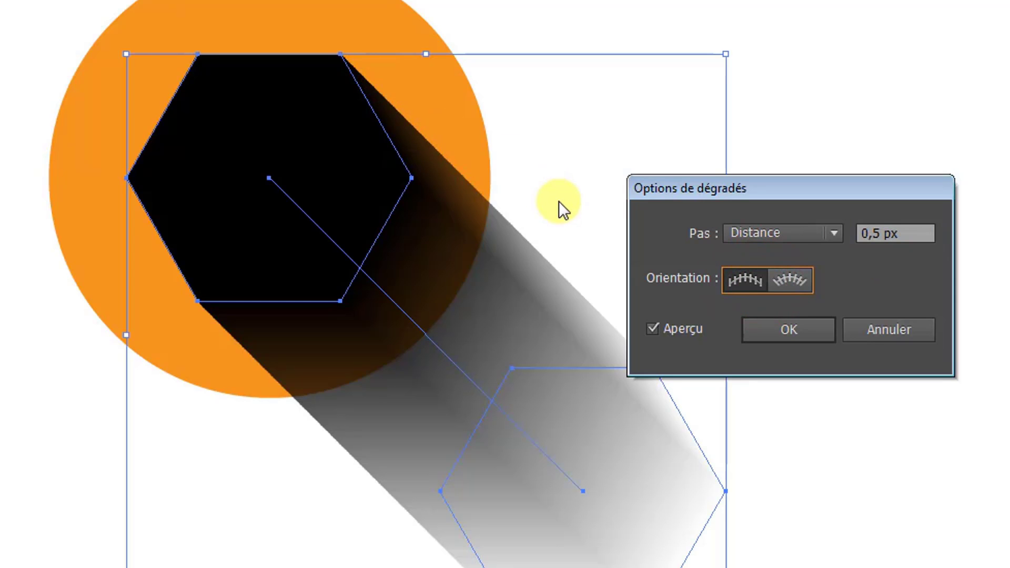
pyautogui.click(787, 329)
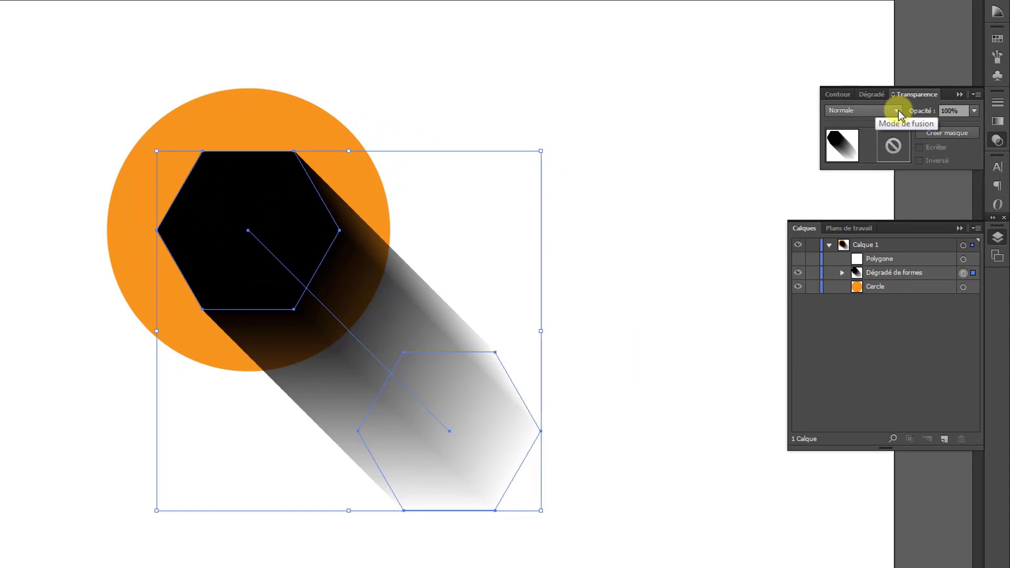
# Set the blended shadow's blending mode to Produit and its opacity to 30%
pyautogui.click(899, 111)
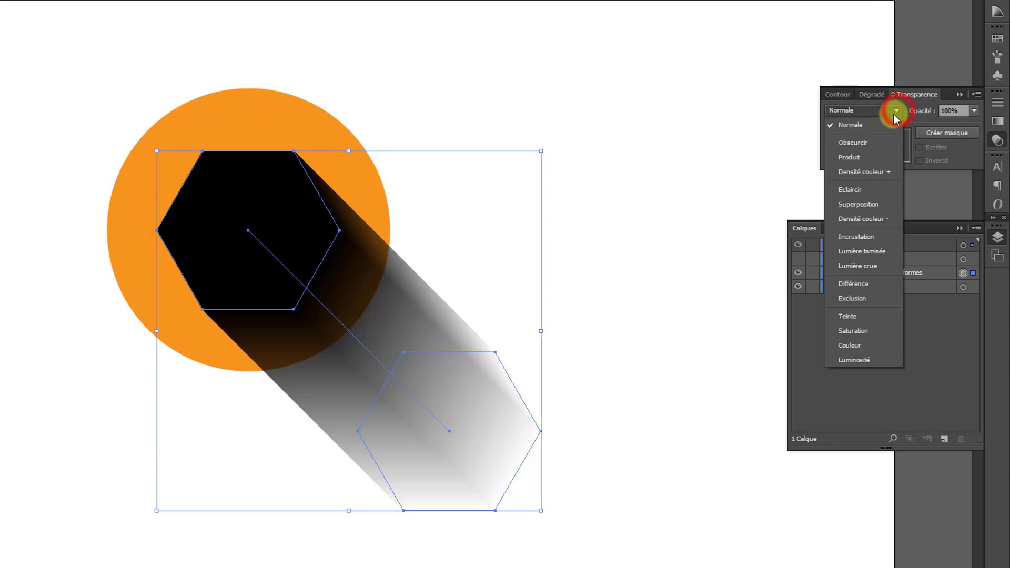
pyautogui.click(871, 157)
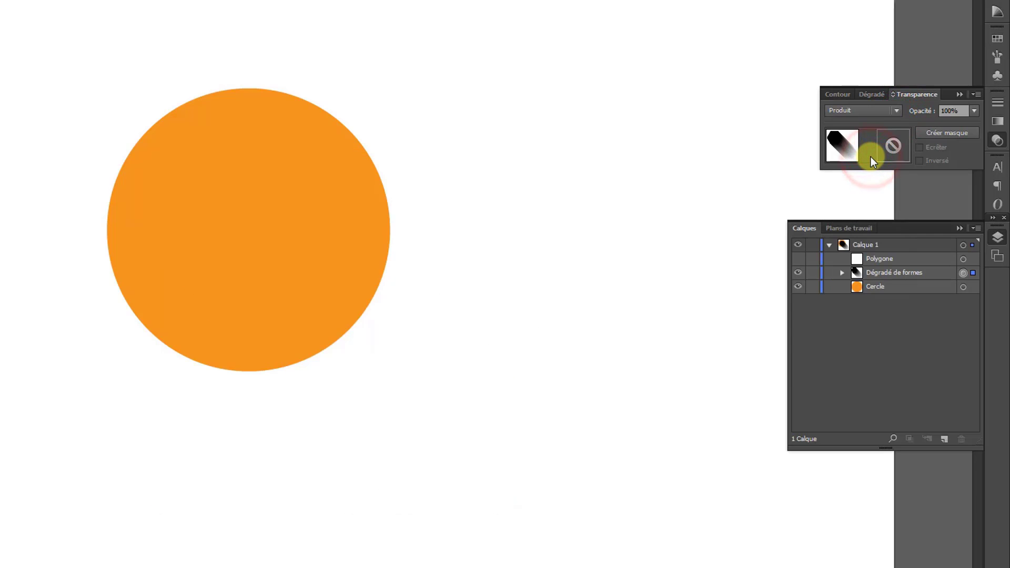
pyautogui.doubleClick(950, 110)
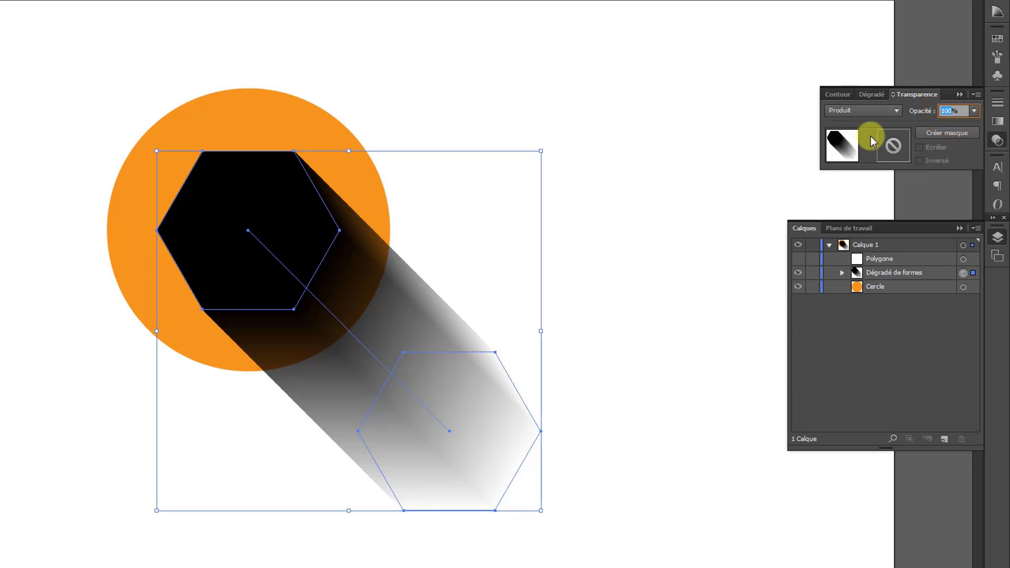
pyautogui.write('30')
pyautogui.press('Return')
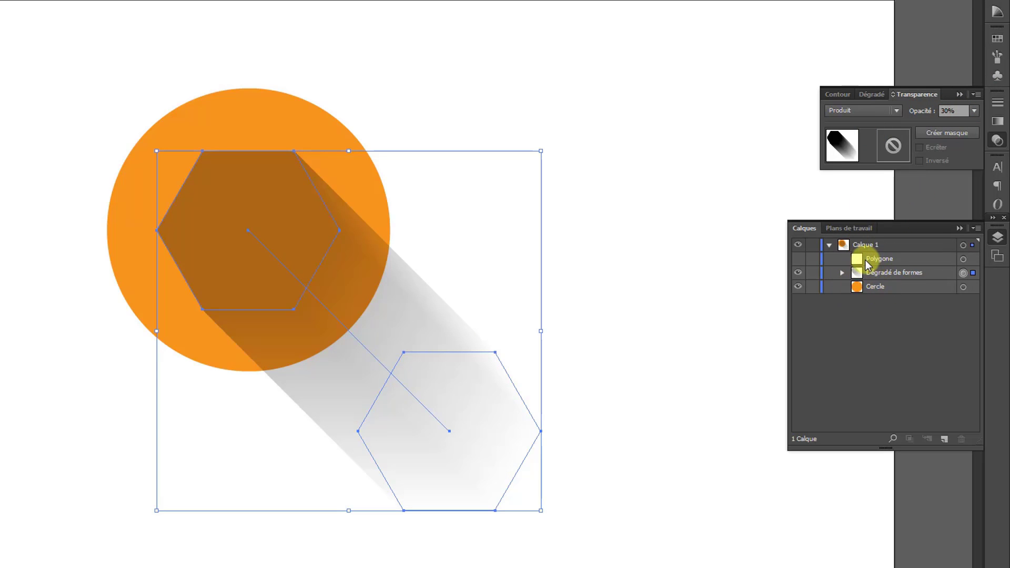
# Show the white Polygone above the shadow and clear the selection
pyautogui.click(798, 259)
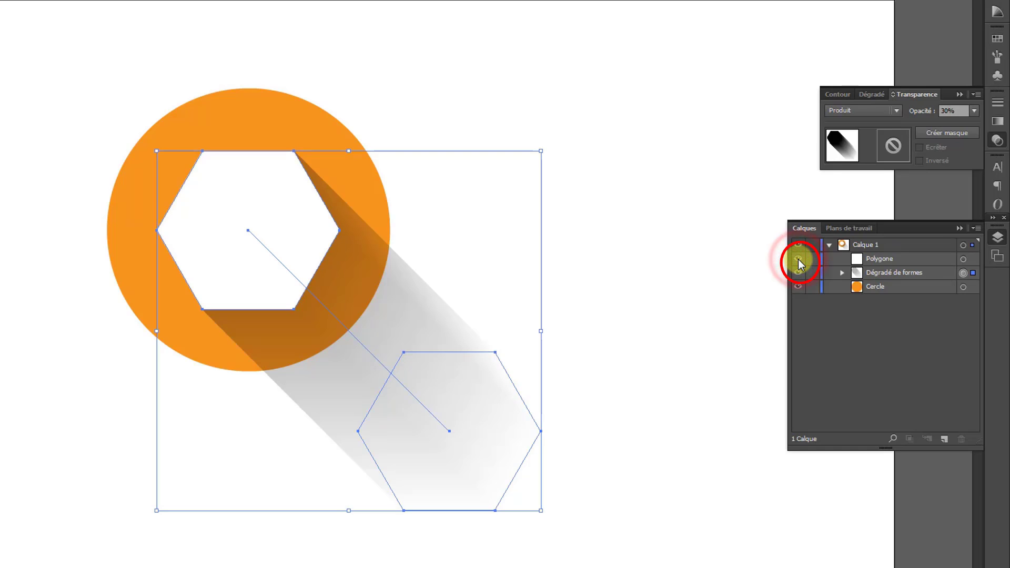
pyautogui.click(673, 201)
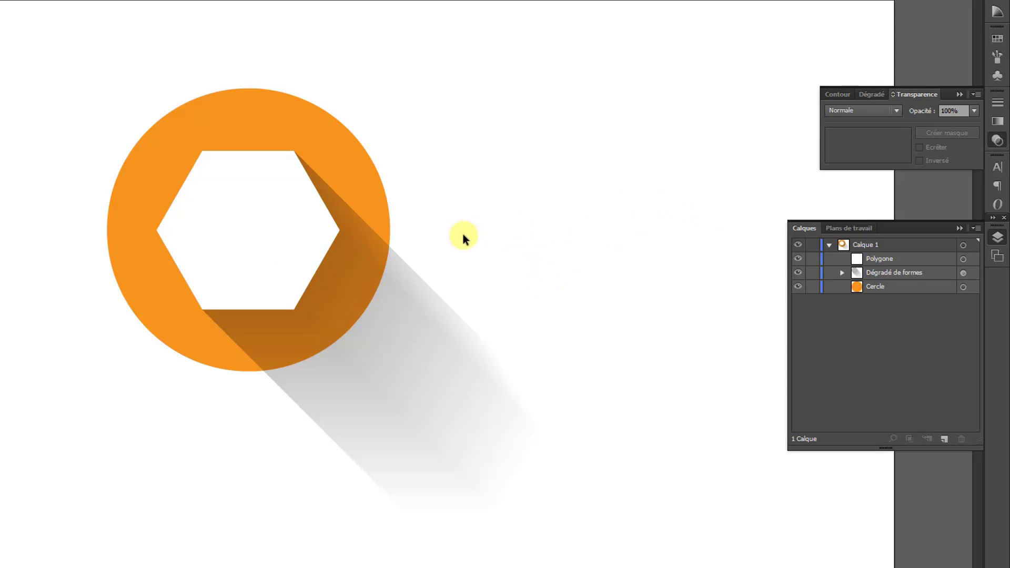
pyautogui.click(402, 308)
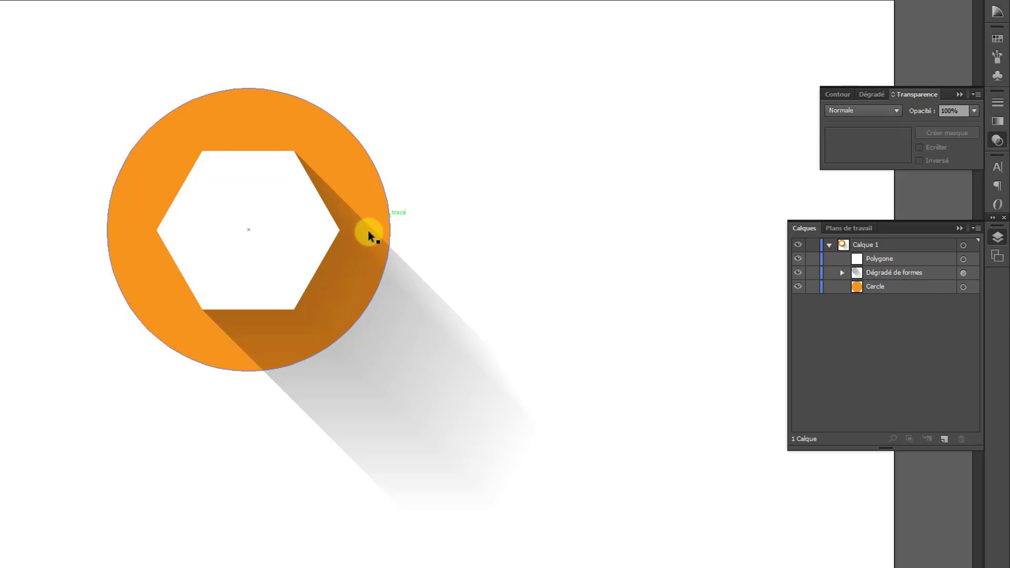
# Duplicate the orange Cercle in place and move the copy above the Dégradé de formes shadow
pyautogui.click(899, 287)
pyautogui.click(966, 287)
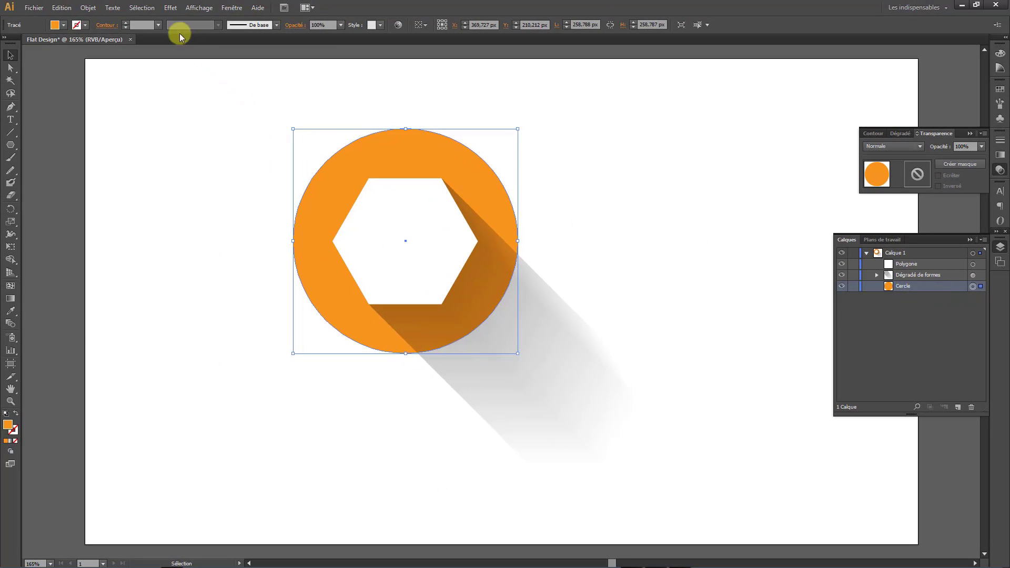
pyautogui.click(63, 7)
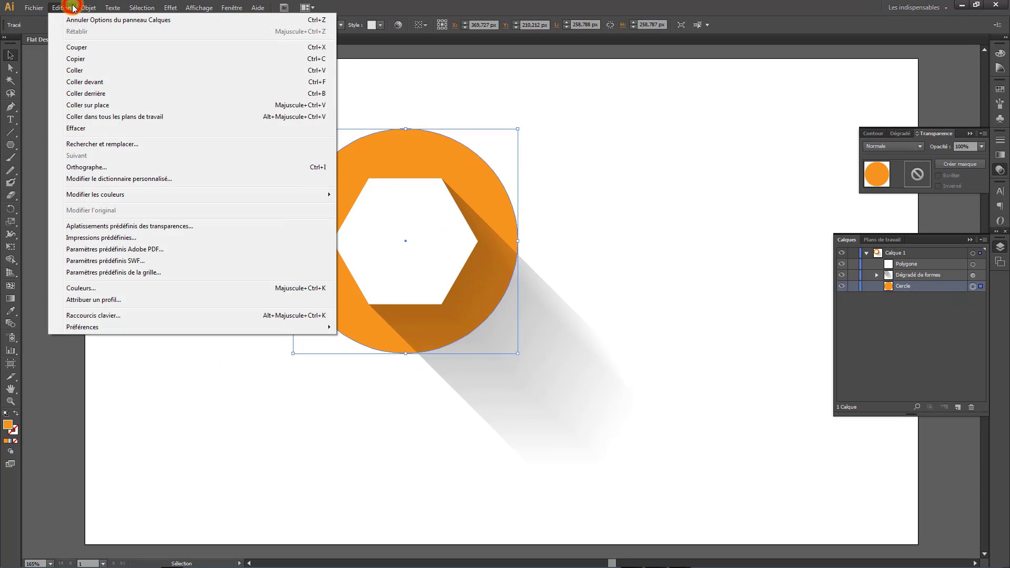
pyautogui.click(78, 58)
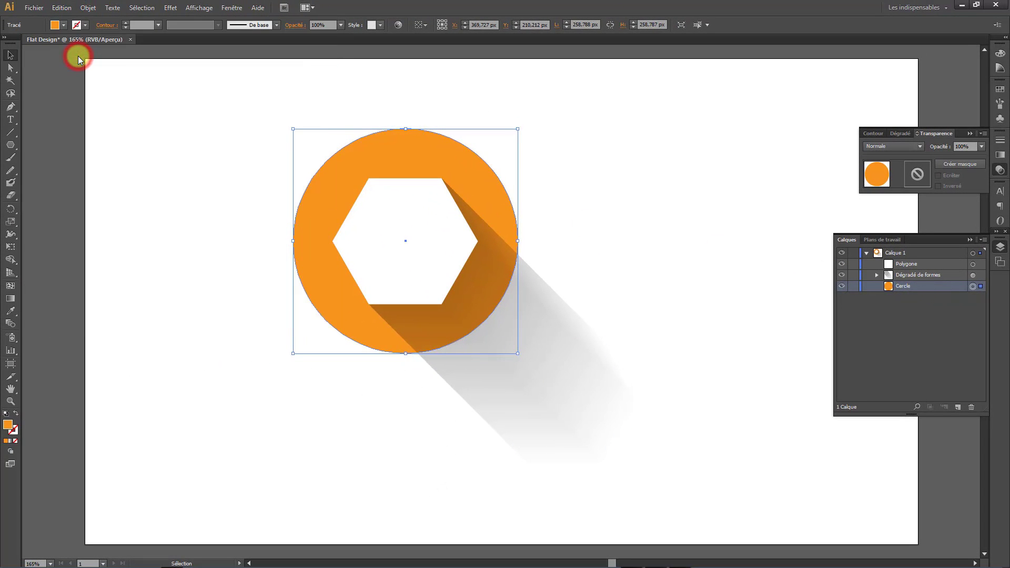
pyautogui.click(63, 8)
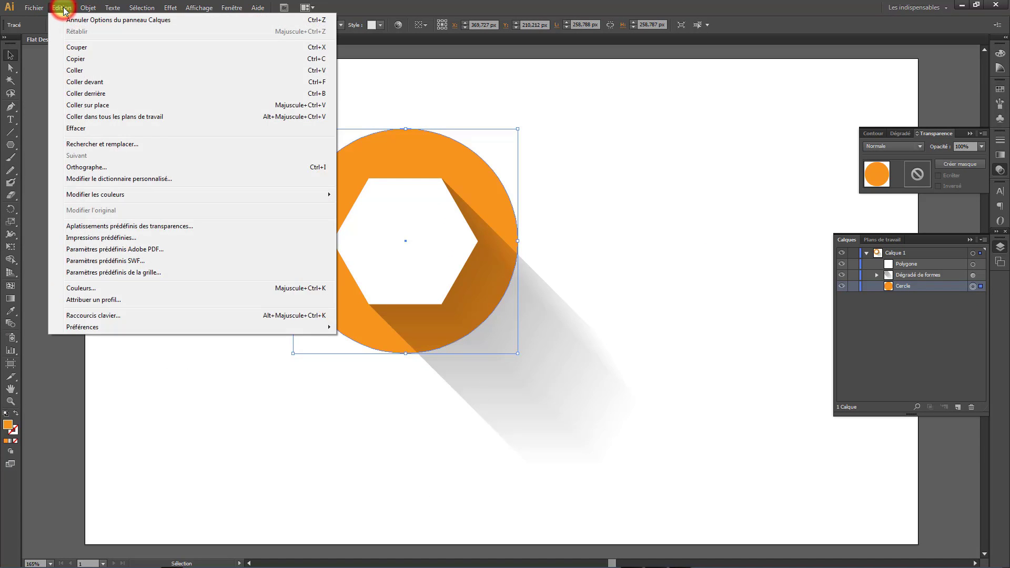
pyautogui.click(89, 81)
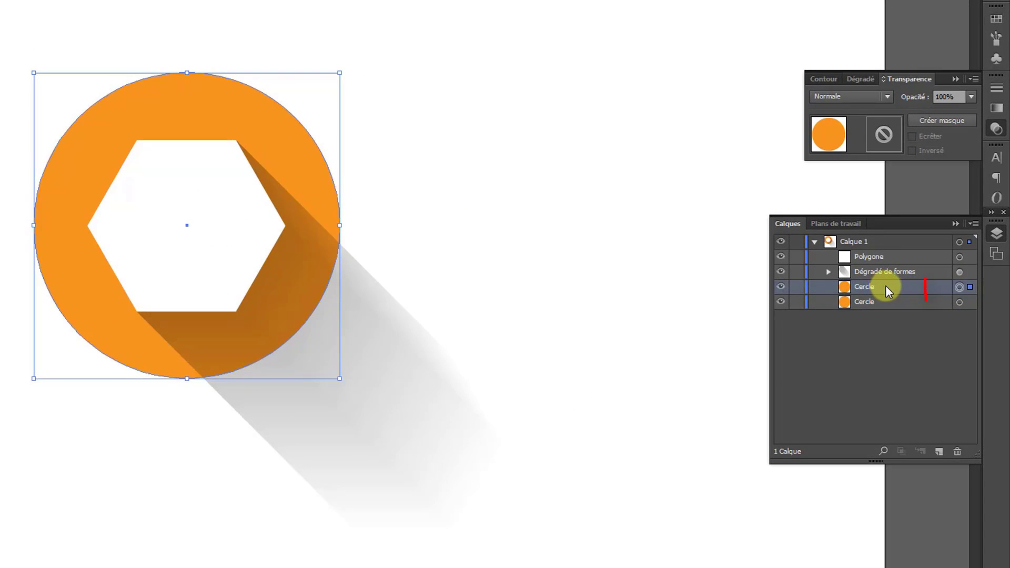
pyautogui.moveTo(886, 286); pyautogui.dragTo(885, 266)
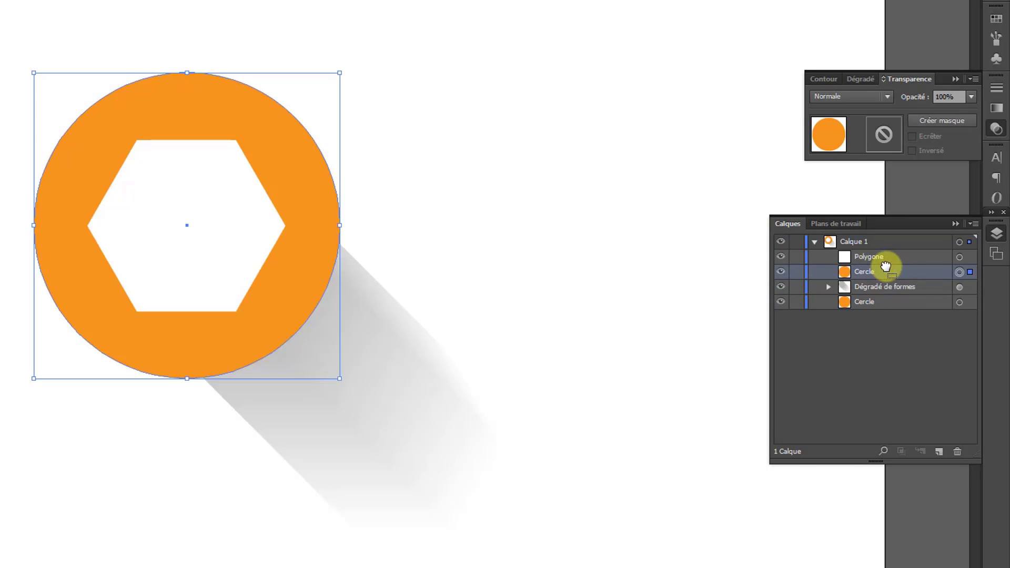
# Clip the blended shadow to the orange circle copy with a clipping mask and clear the selection
pyautogui.keyDown('shift'); pyautogui.click(959, 288); pyautogui.keyUp('shift')
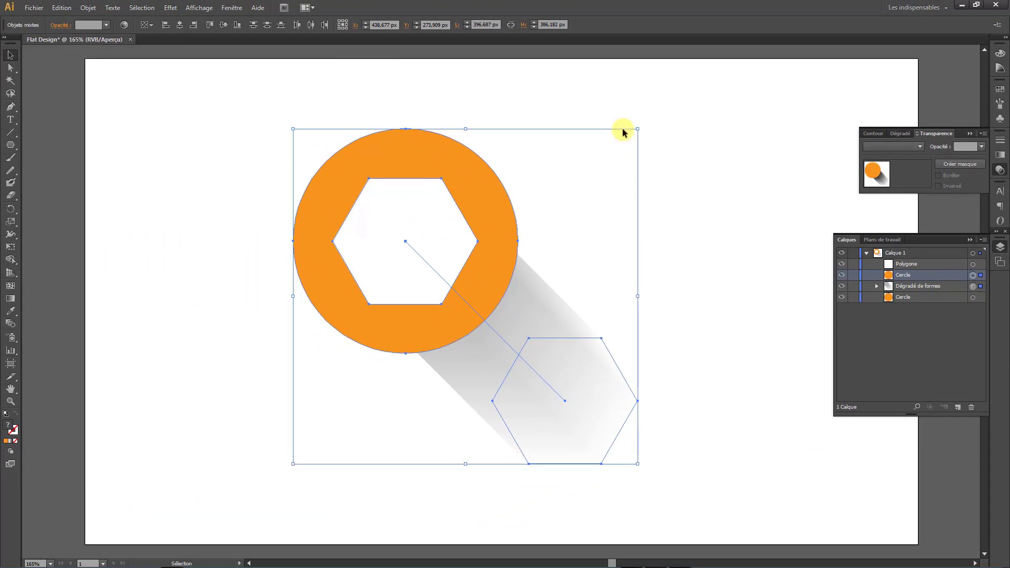
pyautogui.click(88, 8)
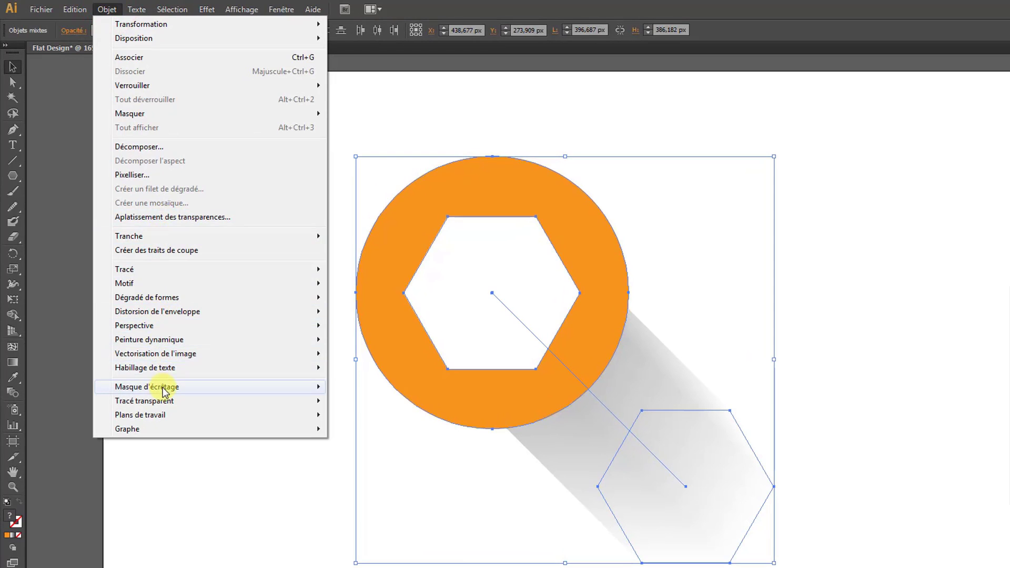
pyautogui.moveTo(163, 388)
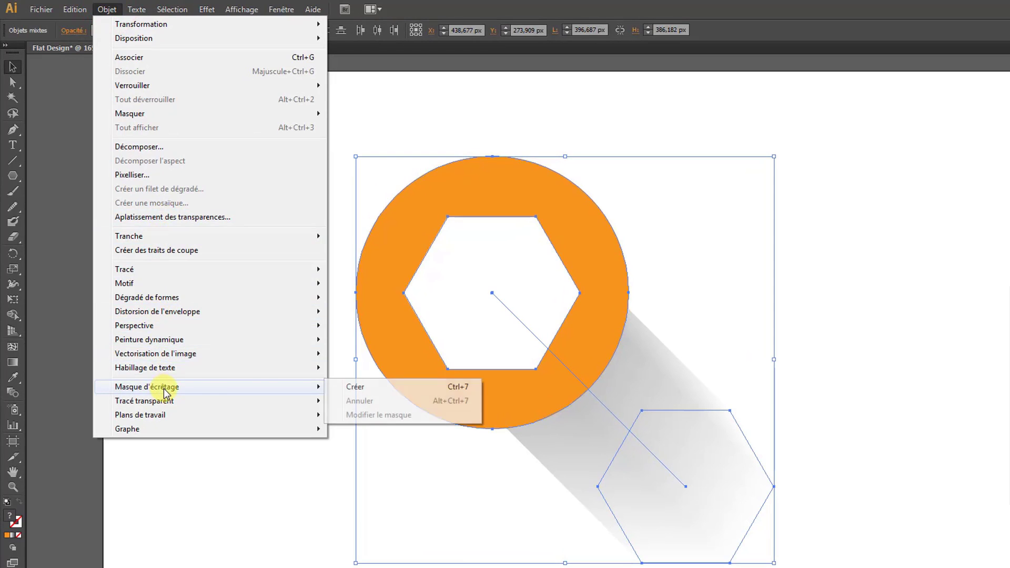
pyautogui.click(358, 388)
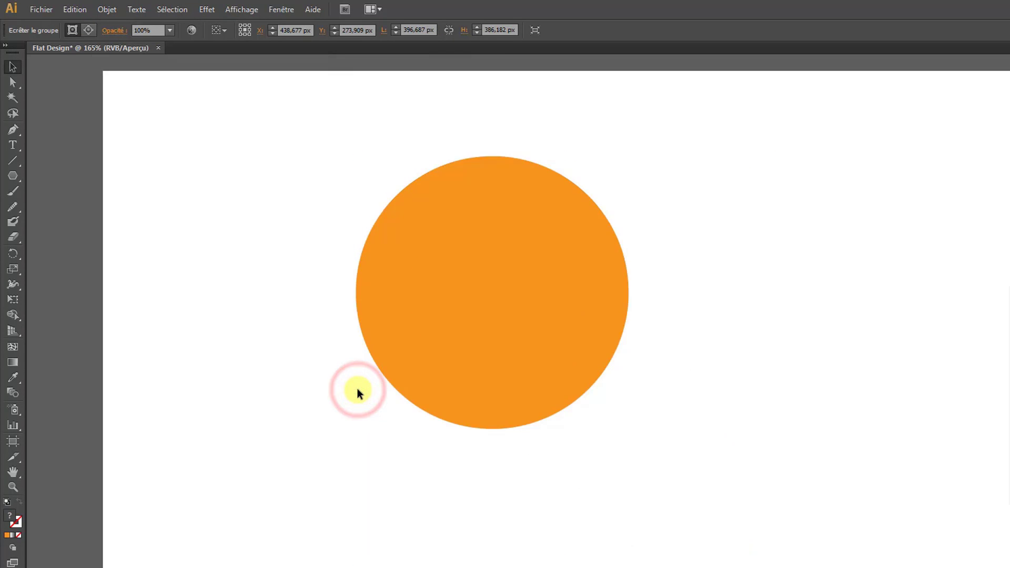
pyautogui.click(291, 304)
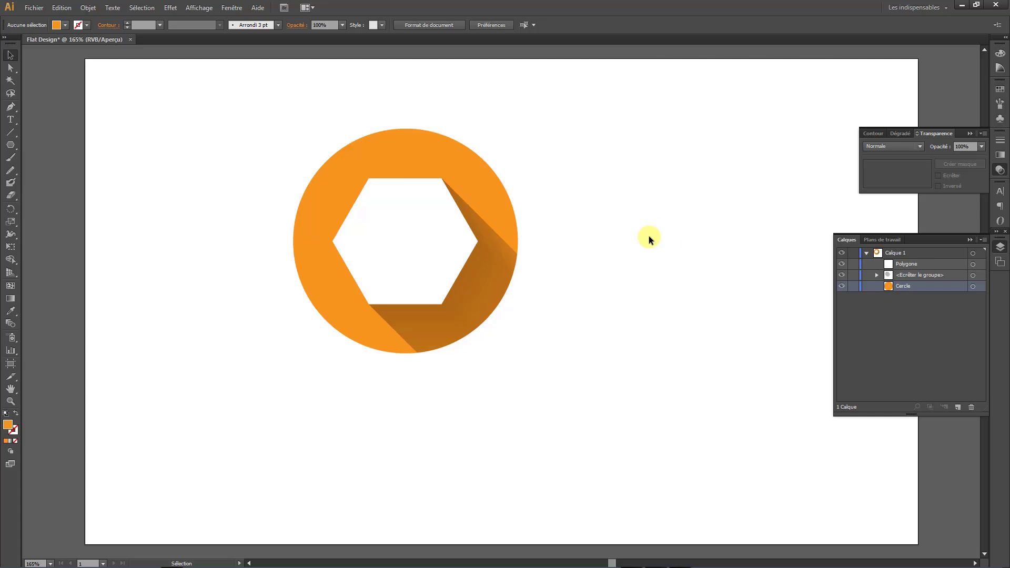
# Delete the white Polygone and the clipped shadow group, keeping only the orange Cercle
pyautogui.click(921, 264)
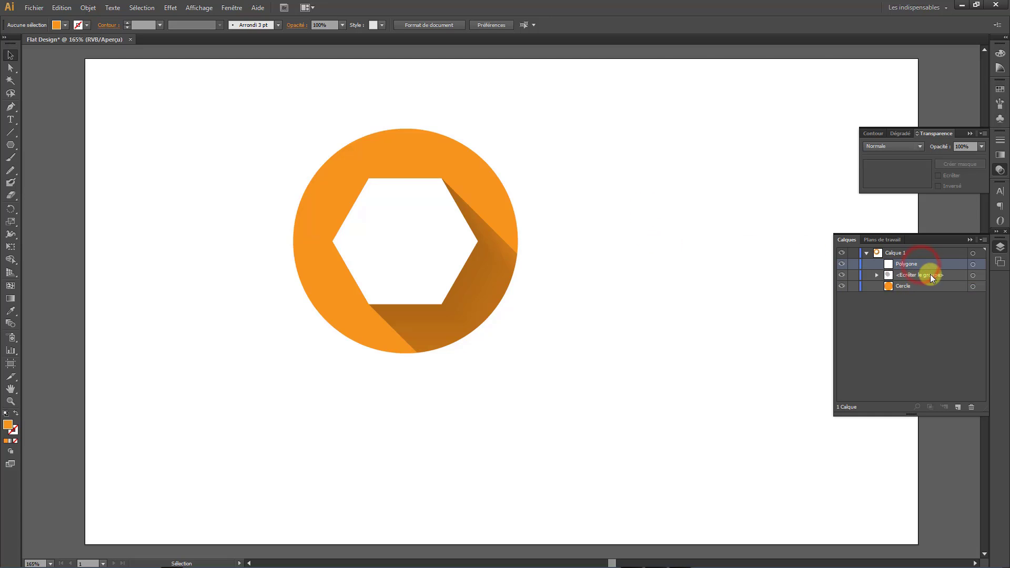
pyautogui.keyDown('shift'); pyautogui.click(929, 275); pyautogui.keyUp('shift')
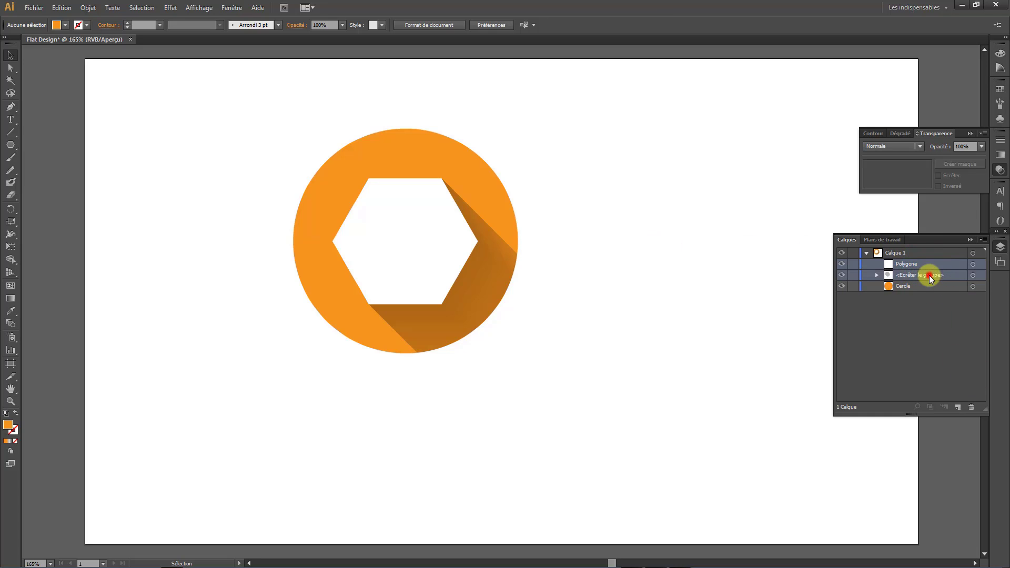
pyautogui.click(971, 407)
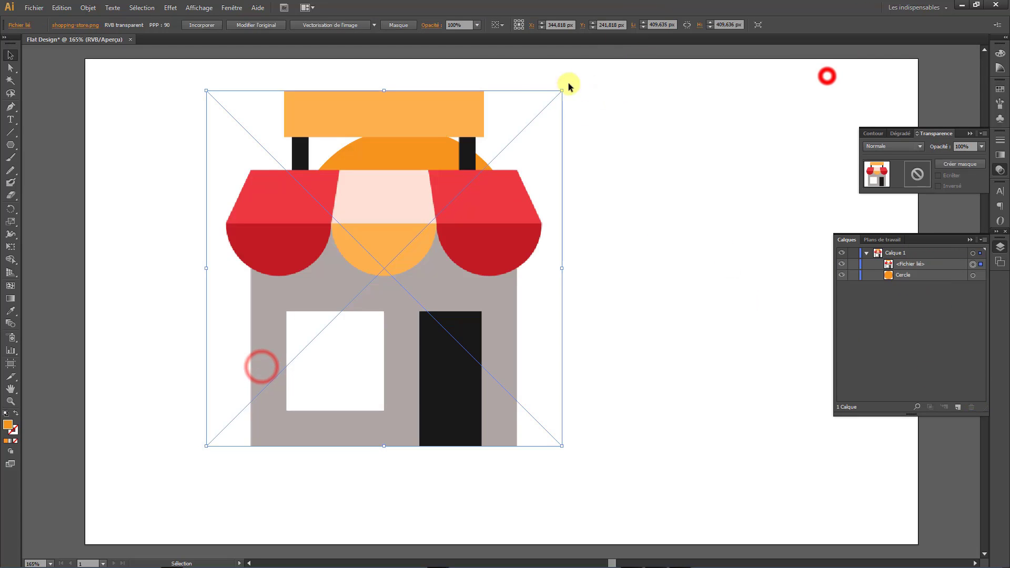
# Scale the placed shopping-store.png down to about 170 px wide and centre it on the orange circle
pyautogui.moveTo(563, 89); pyautogui.dragTo(390, 262)
pyautogui.moveTo(290, 303); pyautogui.dragTo(393, 196)
pyautogui.moveTo(493, 341); pyautogui.dragTo(455, 302)
pyautogui.moveTo(384, 228); pyautogui.dragTo(409, 240)
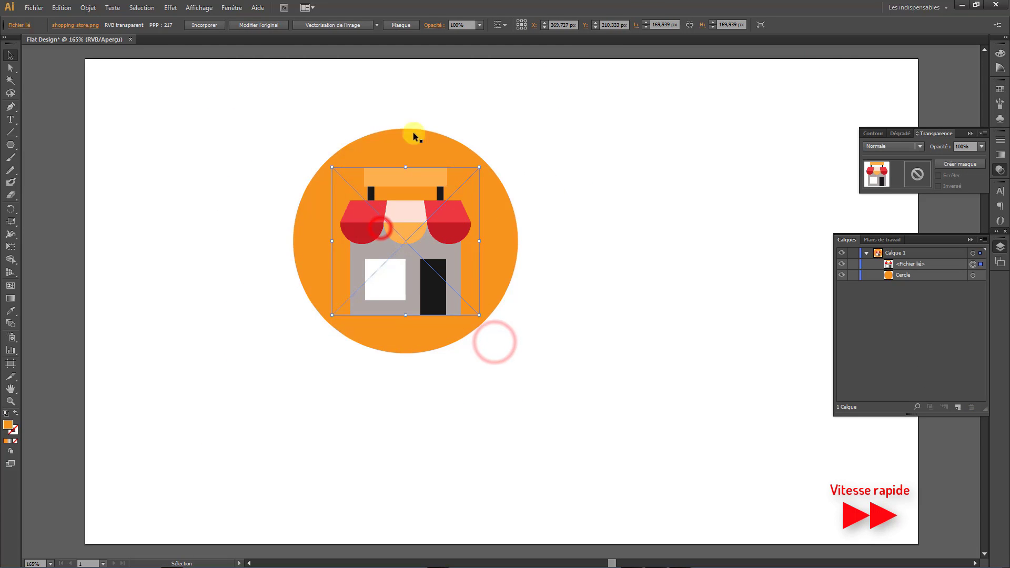
# Fill the circle with green and convert the store image into editable vector shapes
pyautogui.click(516, 228)
pyautogui.click(64, 25)
pyautogui.click(22, 82)
pyautogui.click(327, 4)
pyautogui.click(415, 238)
pyautogui.click(570, 216)
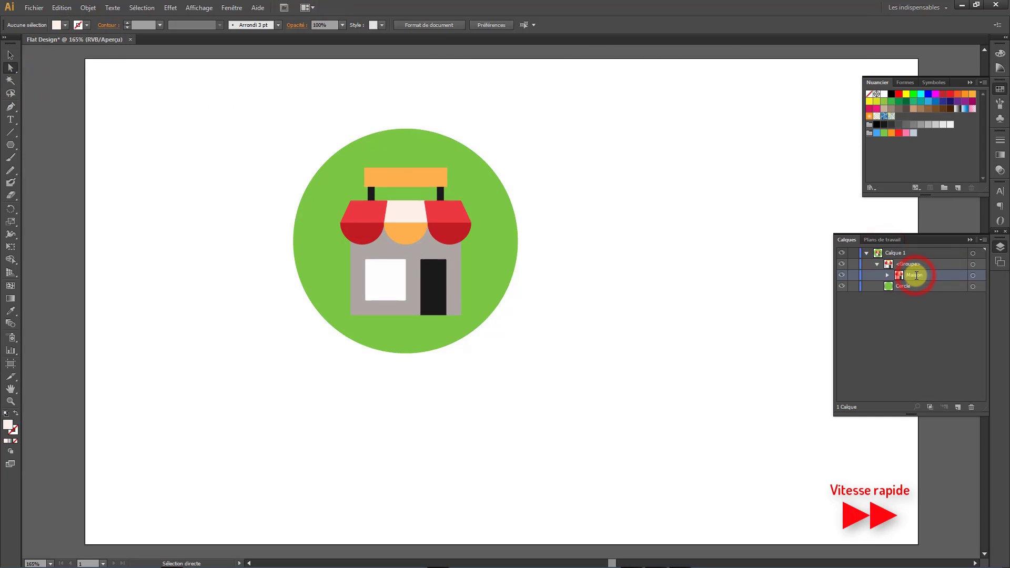
# Copy the Maison group and paste two copies of it in front at the same position
pyautogui.click(972, 274)
pyautogui.click(66, 8)
pyautogui.click(84, 57)
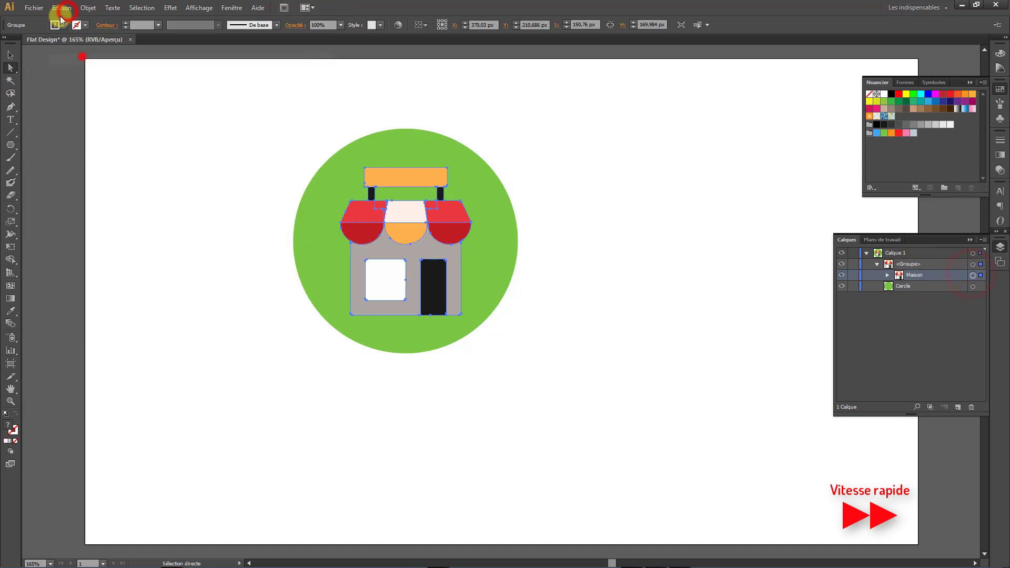
pyautogui.click(60, 9)
pyautogui.click(79, 82)
pyautogui.click(64, 8)
pyautogui.click(89, 79)
# Hide the two upper house groups and move the lowest one about 208 px right and 208 px down
pyautogui.click(878, 266)
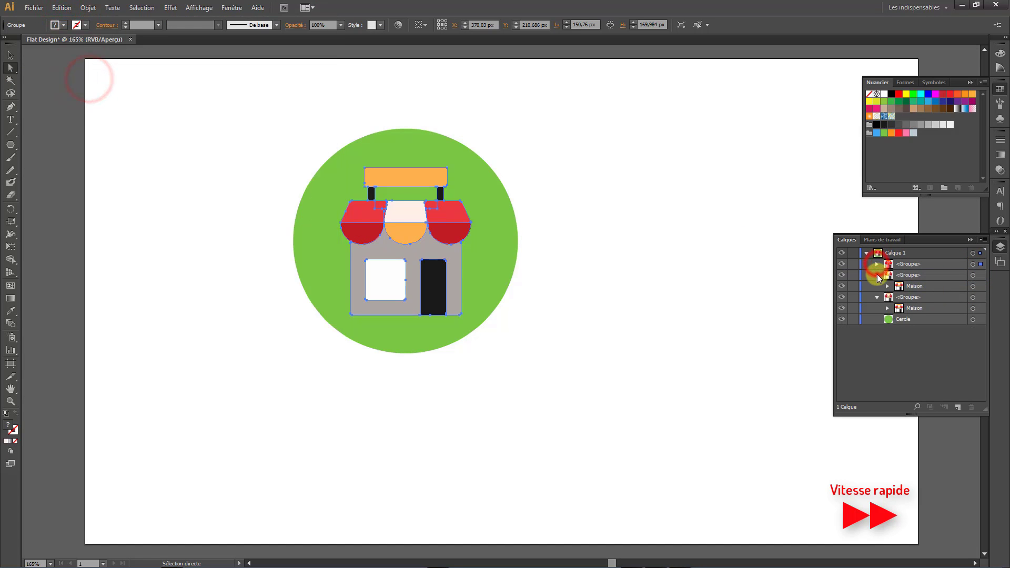
pyautogui.click(877, 275)
pyautogui.click(877, 287)
pyautogui.click(839, 265)
pyautogui.click(844, 273)
pyautogui.click(973, 289)
pyautogui.moveTo(440, 248); pyautogui.dragTo(625, 423)
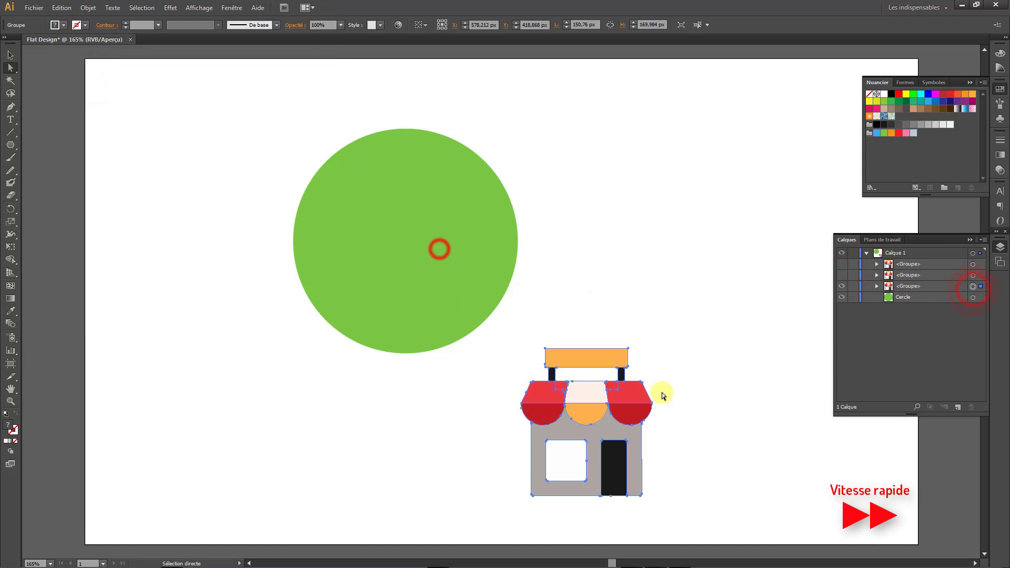
# Show the middle house group and fill both it and the offset house copy with black
pyautogui.click(842, 274)
pyautogui.click(972, 275)
pyautogui.click(891, 94)
pyautogui.keyDown('shift'); pyautogui.click(973, 287); pyautogui.keyUp('shift')
pyautogui.hotkey('ctrl', 'z')
pyautogui.keyDown('shift'); pyautogui.click(973, 286); pyautogui.keyUp('shift')
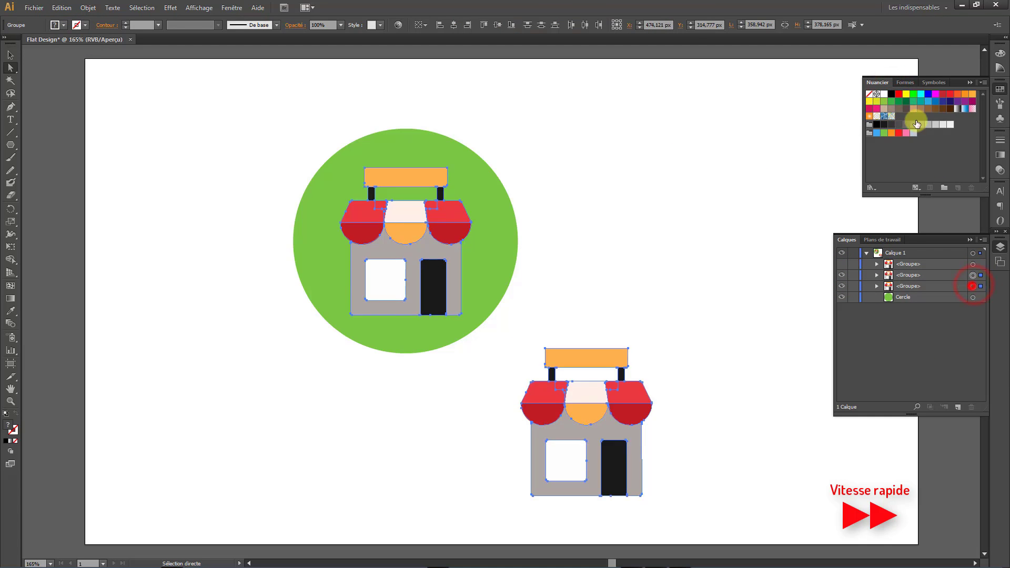
pyautogui.click(891, 94)
# Make the offset black house copy fully transparent by lowering its opacity
pyautogui.click(974, 286)
pyautogui.click(1000, 170)
pyautogui.click(982, 147)
pyautogui.click(971, 156)
# Create a blend between the black house on the circle and its transparent offset copy
pyautogui.keyDown('shift'); pyautogui.click(973, 275); pyautogui.keyUp('shift')
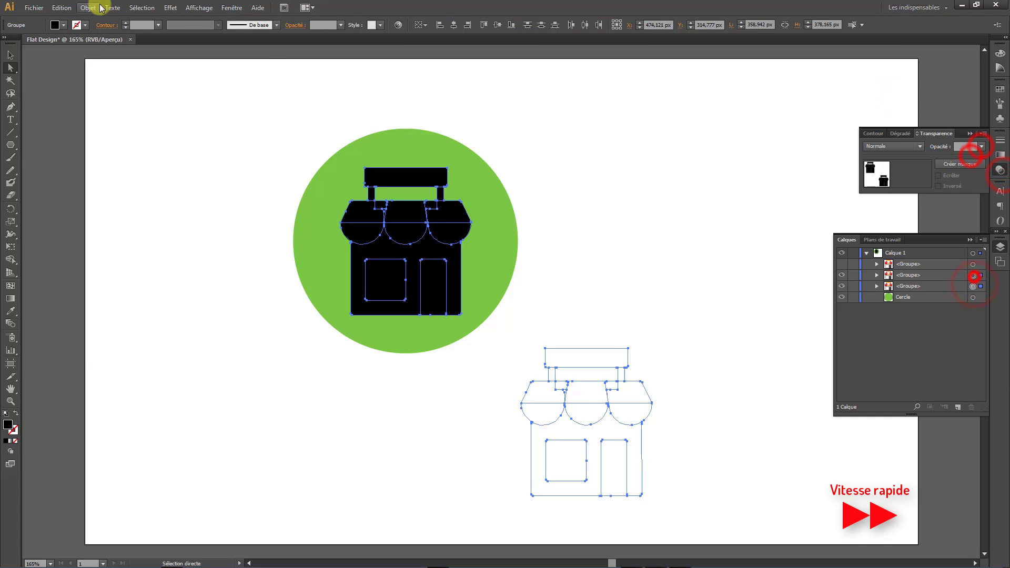
pyautogui.click(95, 8)
pyautogui.moveTo(157, 244)
pyautogui.click(315, 246)
# Set the house blend's spacing to Distance with 0,2 px steps, with preview on, and apply the options
pyautogui.click(86, 8)
pyautogui.click(320, 274)
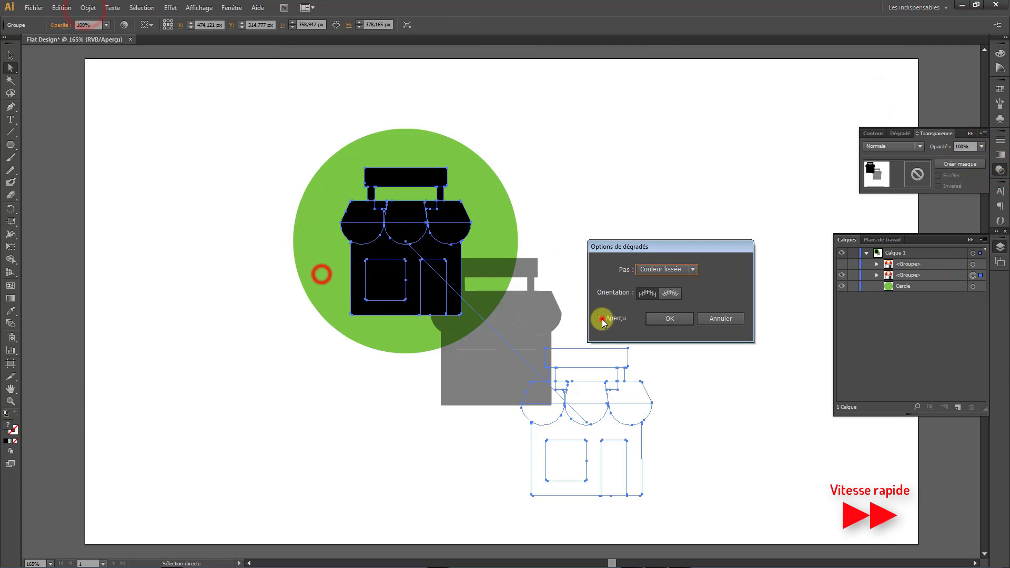
pyautogui.click(603, 319)
pyautogui.click(696, 268)
pyautogui.click(665, 303)
pyautogui.write('1')
pyautogui.moveTo(710, 270); pyautogui.dragTo(654, 275)
pyautogui.click(652, 286)
pyautogui.write('0,2')
pyautogui.click(715, 270)
pyautogui.press('Return')
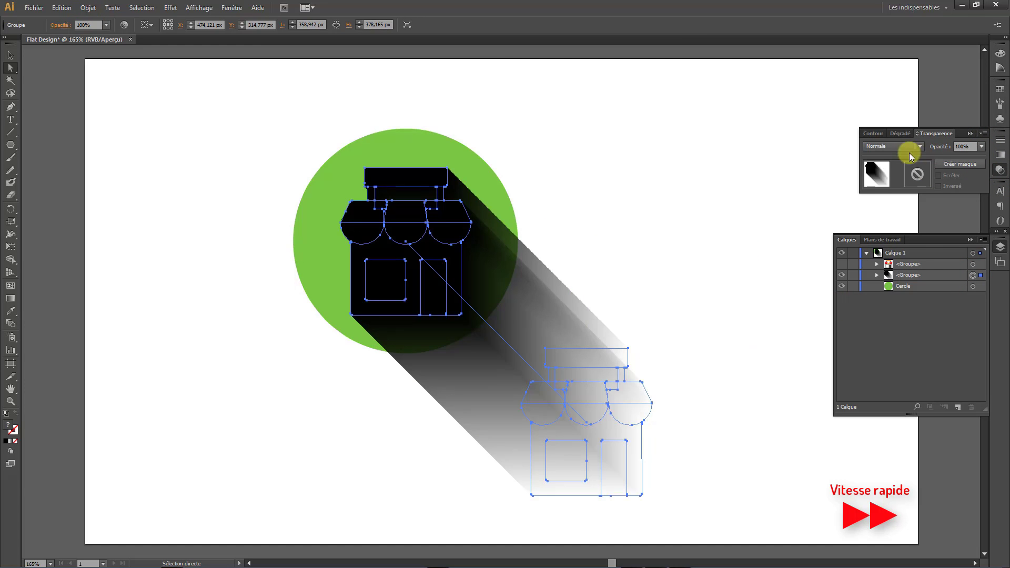
# Set the house shadow's blending mode to Produit and its opacity to 25%, and show the coloured house group above it
pyautogui.click(919, 147)
pyautogui.click(897, 183)
pyautogui.moveTo(968, 147); pyautogui.dragTo(906, 171)
pyautogui.write('25')
pyautogui.press('Return')
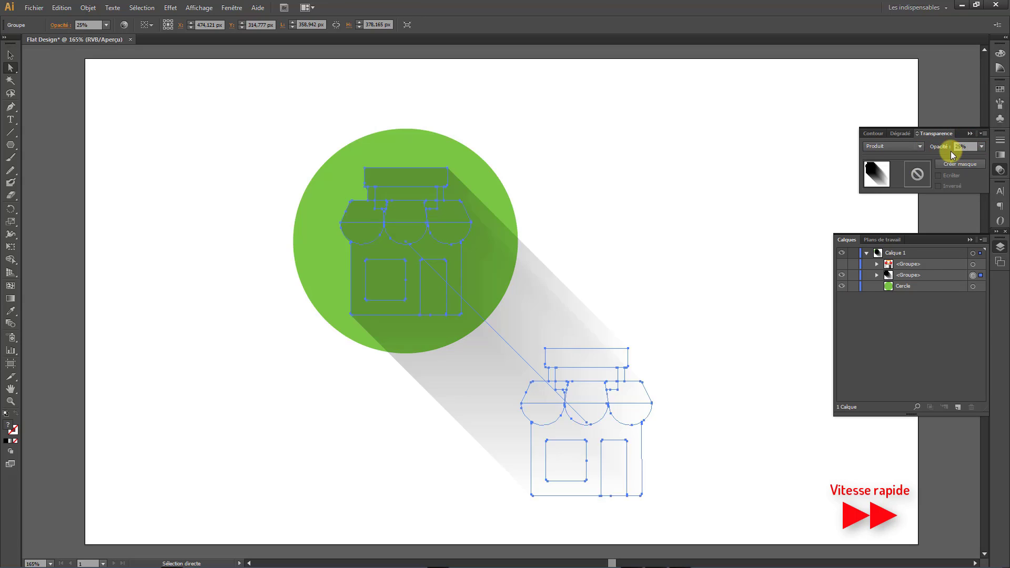
pyautogui.click(841, 263)
# Duplicate the green Cercle in place and move the copy above the house shadow group
pyautogui.click(972, 286)
pyautogui.click(60, 8)
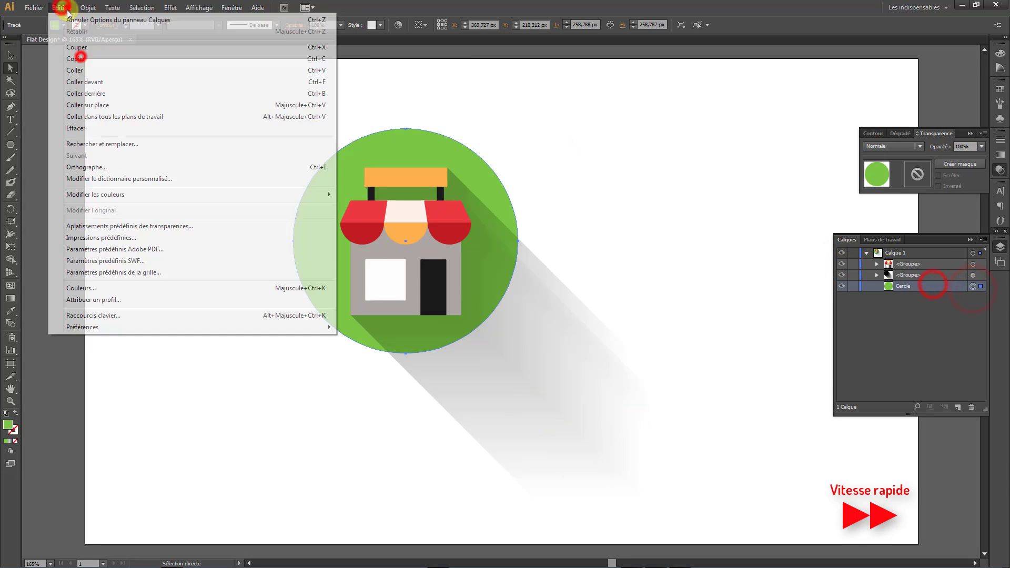
pyautogui.click(85, 82)
pyautogui.moveTo(916, 287); pyautogui.dragTo(913, 269)
# Clip the house shadow to the green circle copy with a clipping mask and clear the selection
pyautogui.keyDown('shift'); pyautogui.click(973, 286); pyautogui.keyUp('shift')
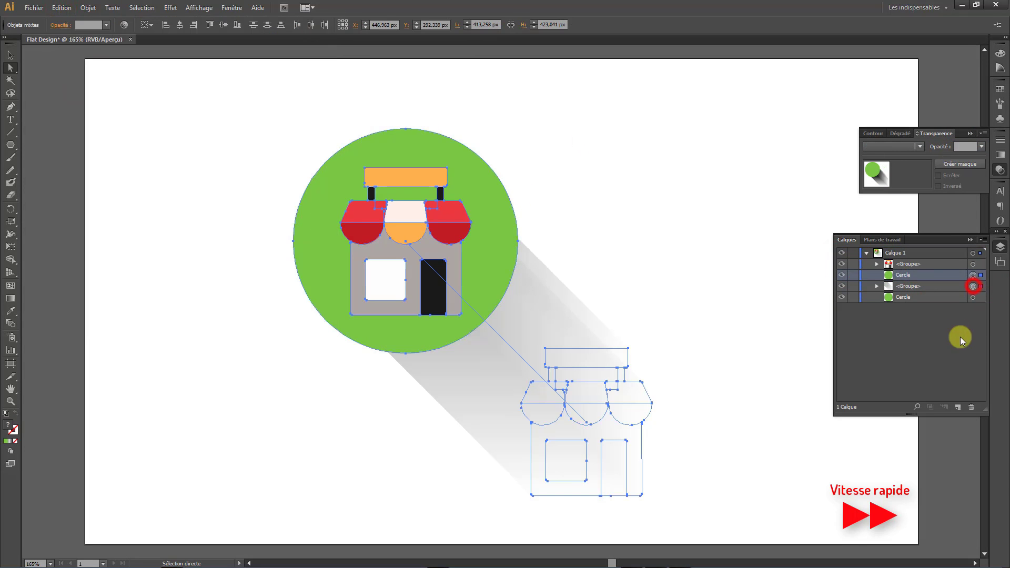
pyautogui.click(88, 7)
pyautogui.click(294, 321)
pyautogui.click(225, 275)
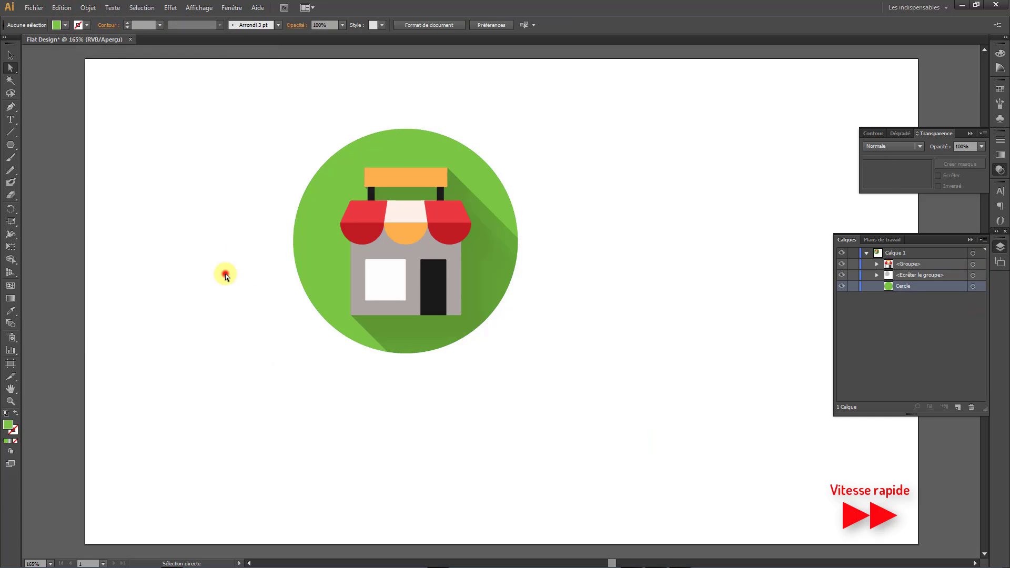